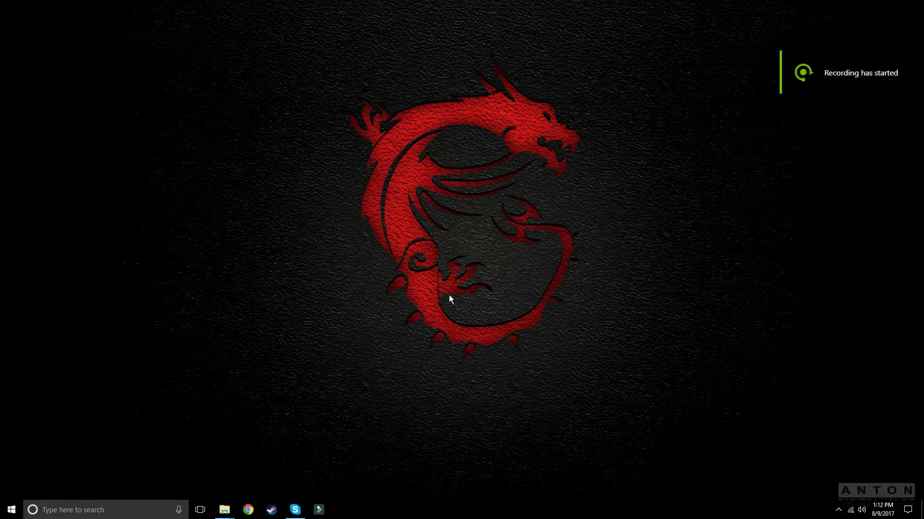
- Refresh the desktop and look over the two applications in the King of the Craze Bundle folder
right_click(476, 193)
left_click(496, 218)
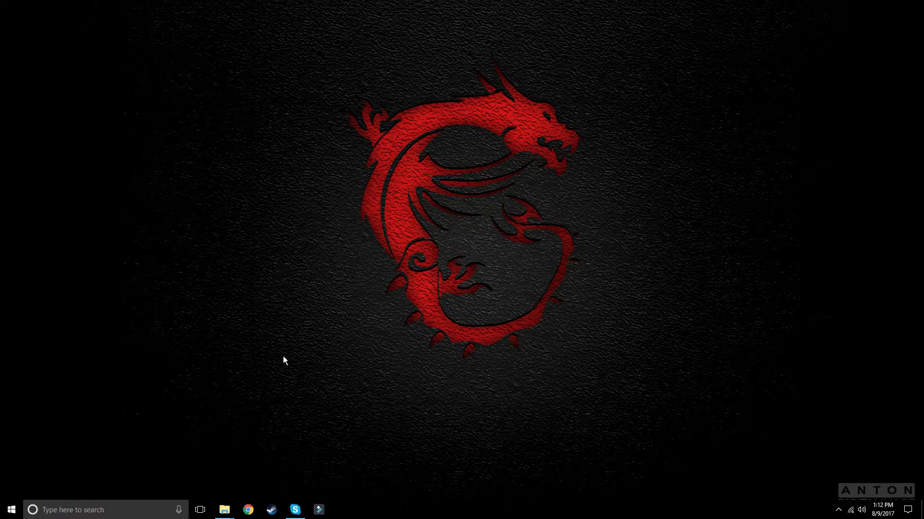
mouse_move(224, 509)
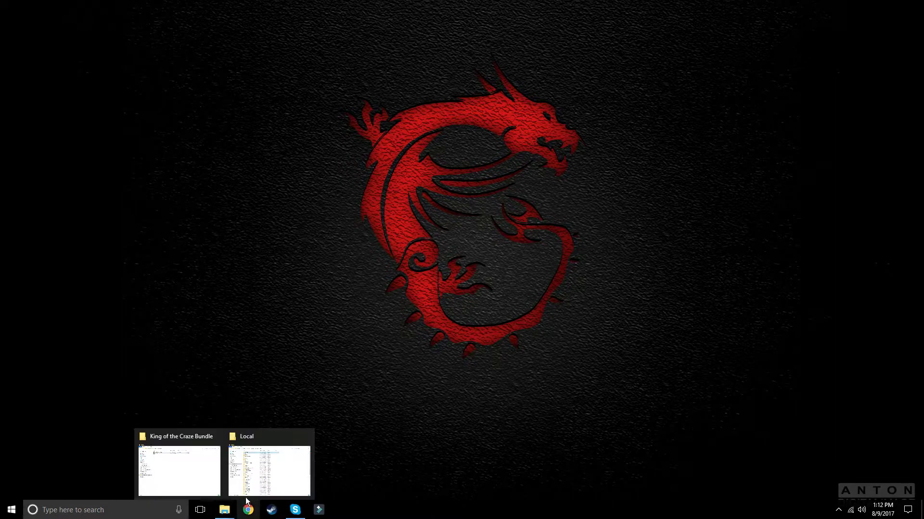
left_click(202, 472)
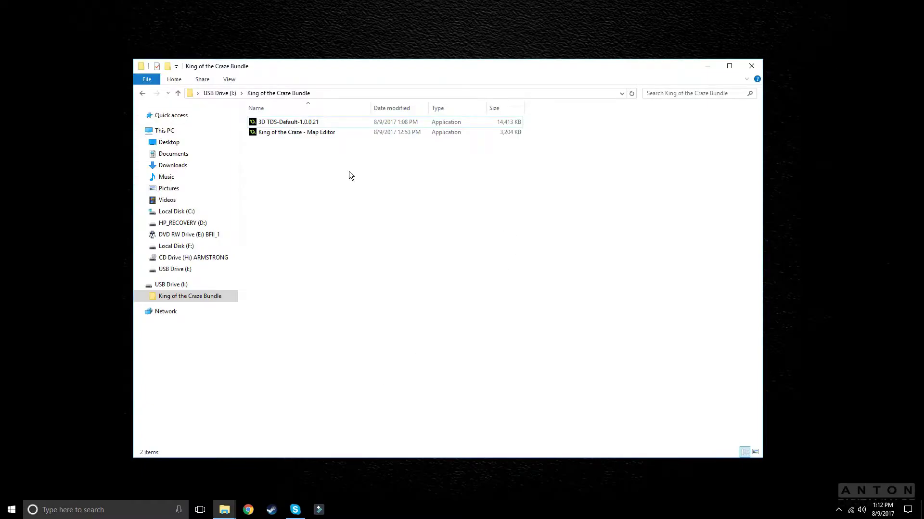
left_click_drag(305, 157, 306, 121)
left_click(304, 164)
left_click(289, 123)
left_click(289, 132)
left_click(291, 168)
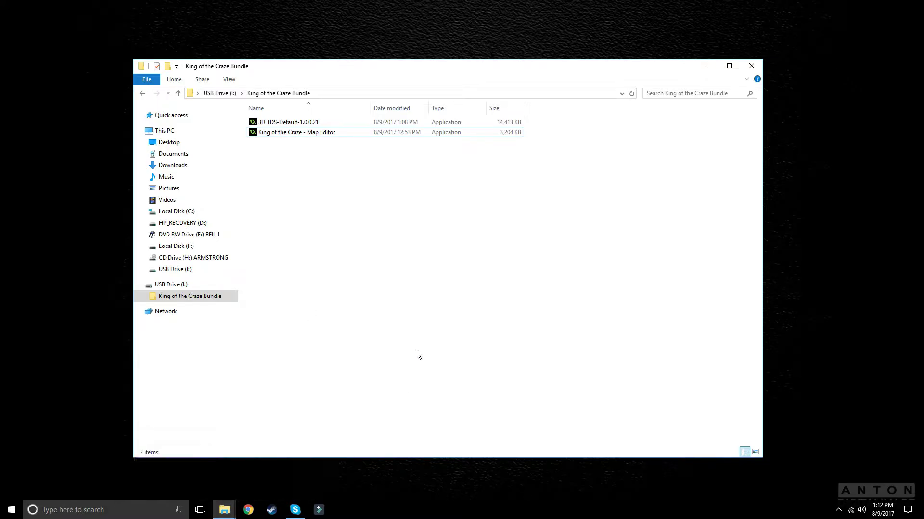
- Close the old Local window and open %localappdata% from Windows search
mouse_move(218, 513)
left_click(269, 464)
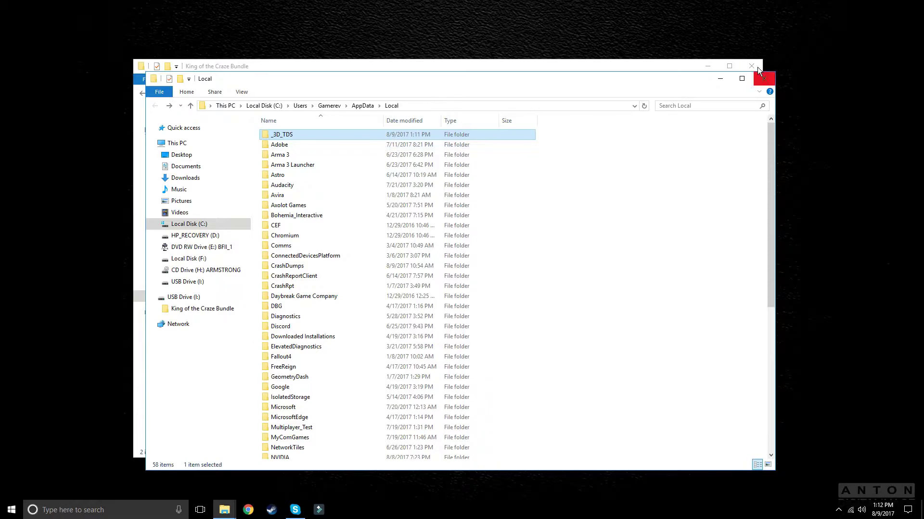
left_click(769, 78)
left_click(96, 510)
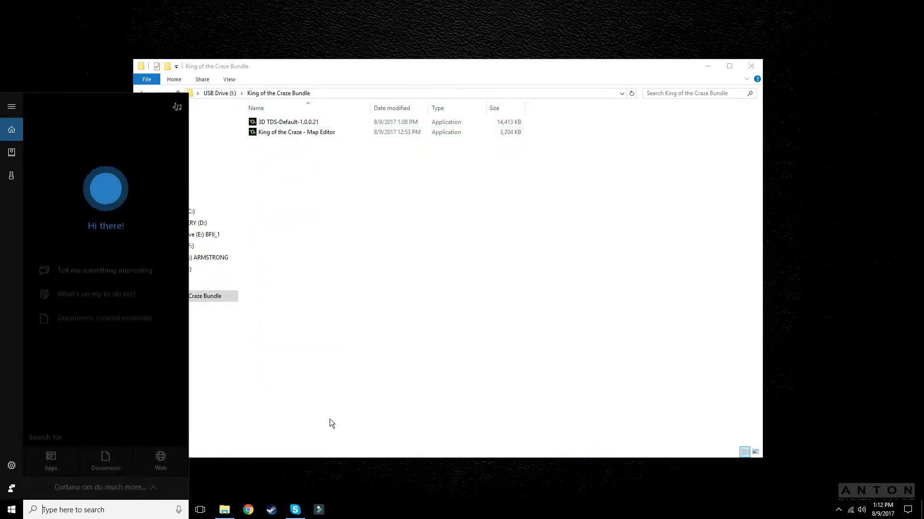
type("%loc")
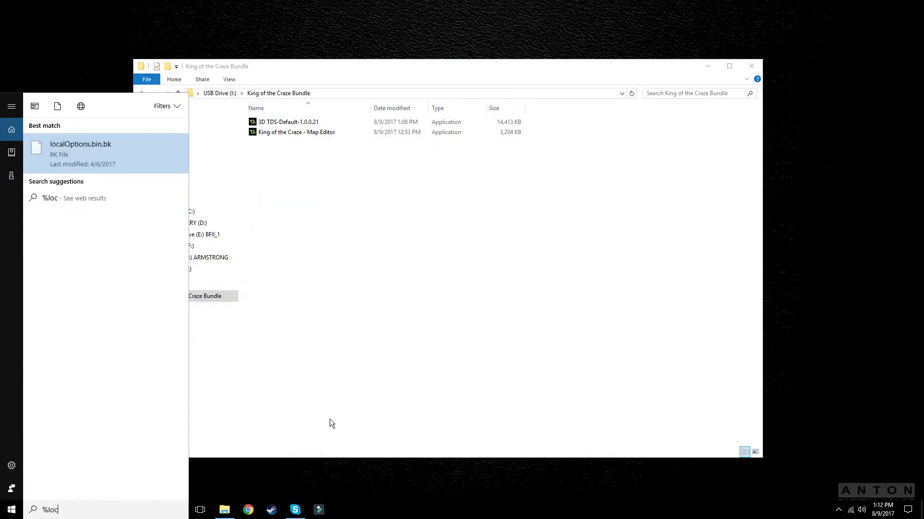
type("alappdata%\\")
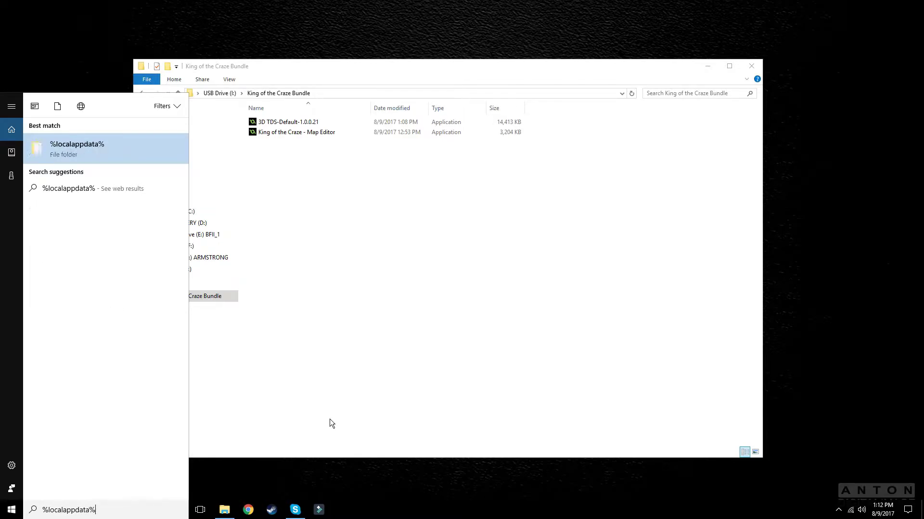
key("Return")
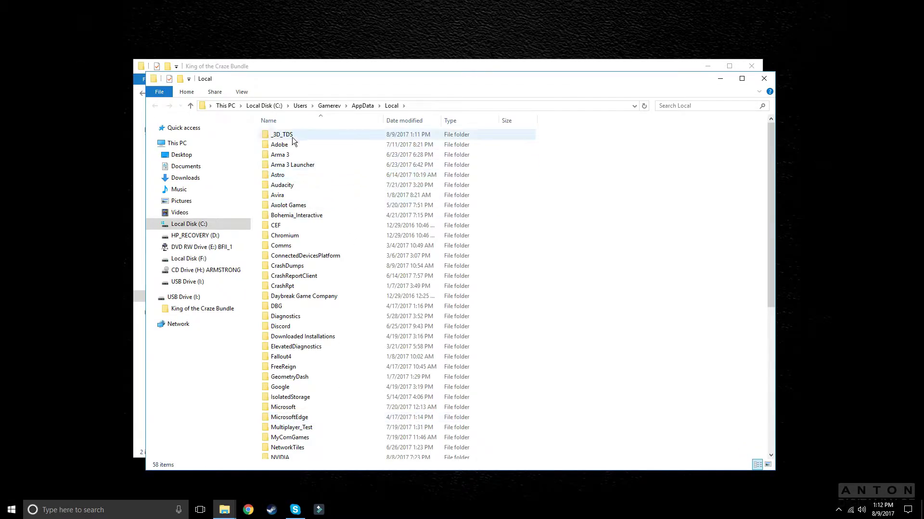
- Check the _3D_TDS settings folder, then widen Local's Name and Date modified columns
left_click(292, 135)
double_click(292, 135)
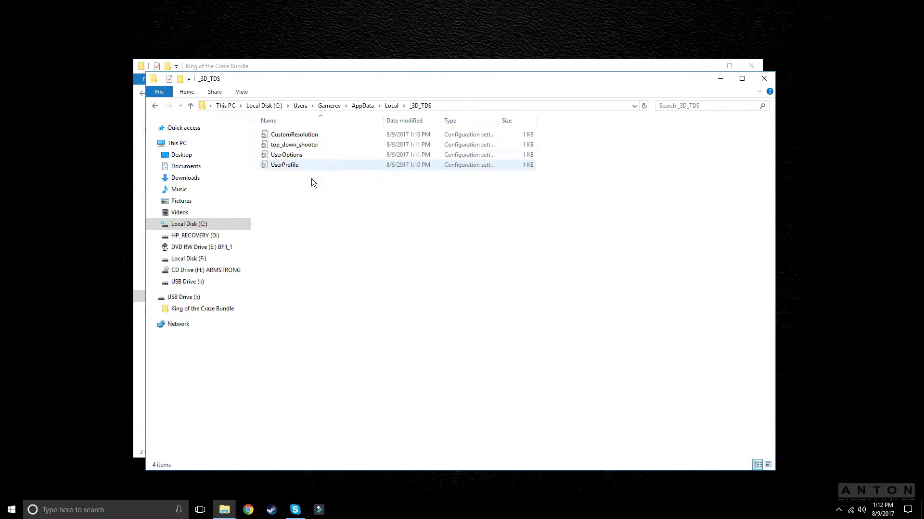
left_click(154, 106)
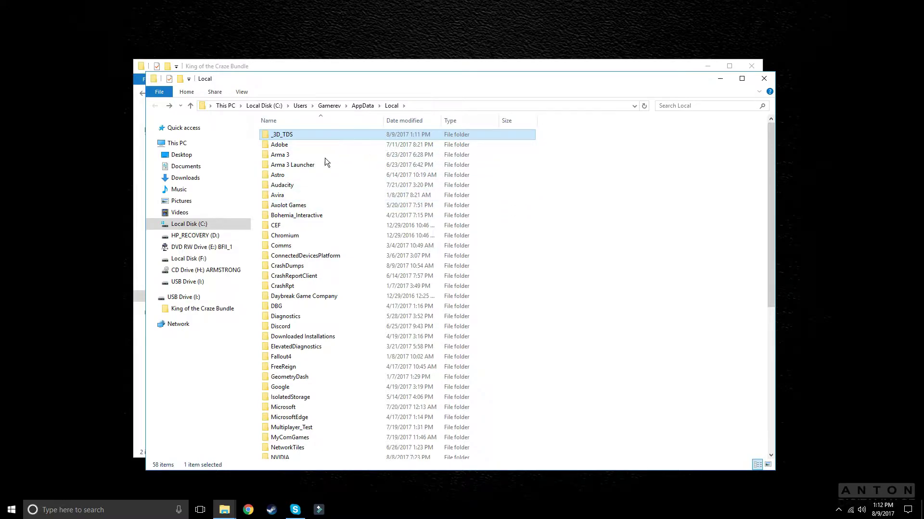
left_click(726, 230)
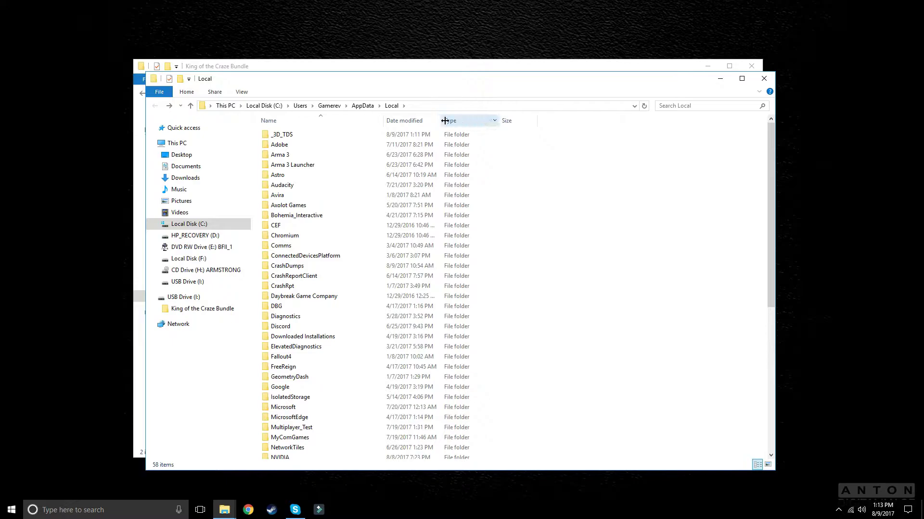
left_click_drag(445, 121, 465, 120)
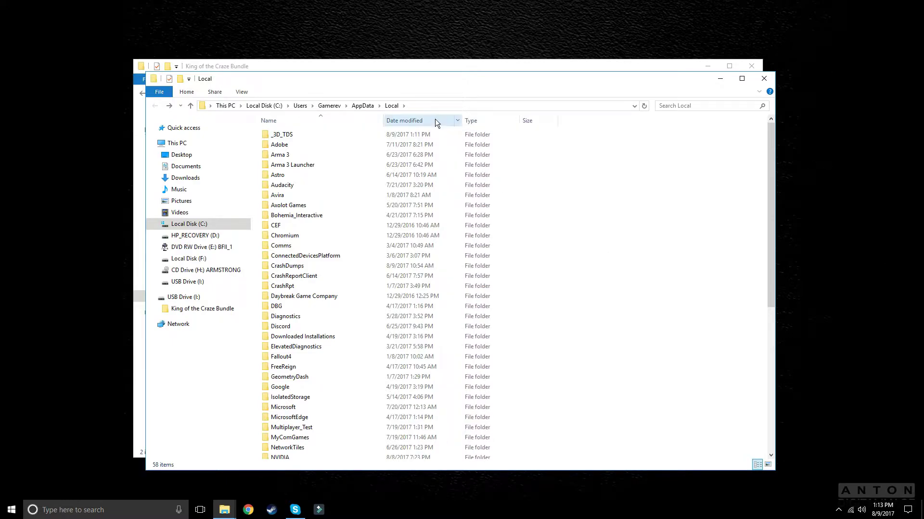
left_click_drag(383, 120, 404, 120)
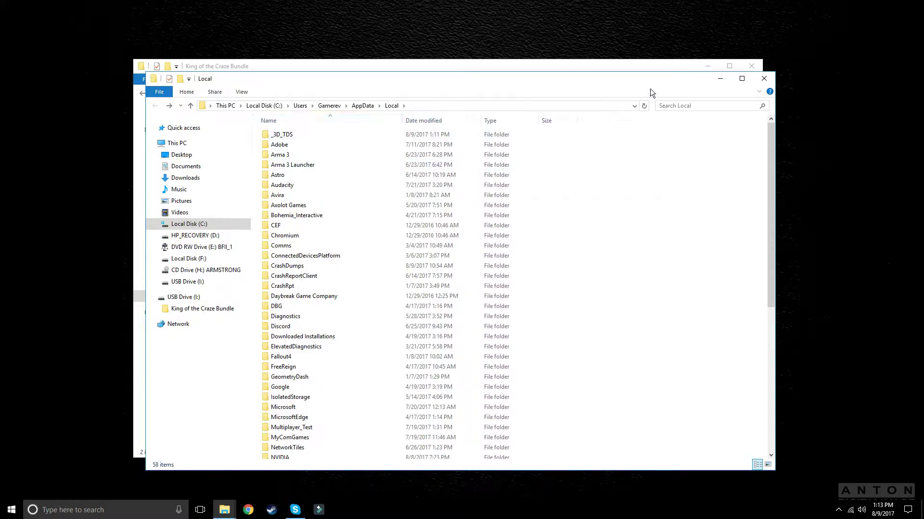
- Minimize Local and launch King of the Craze - Map Editor from the bundle folder
left_click(720, 79)
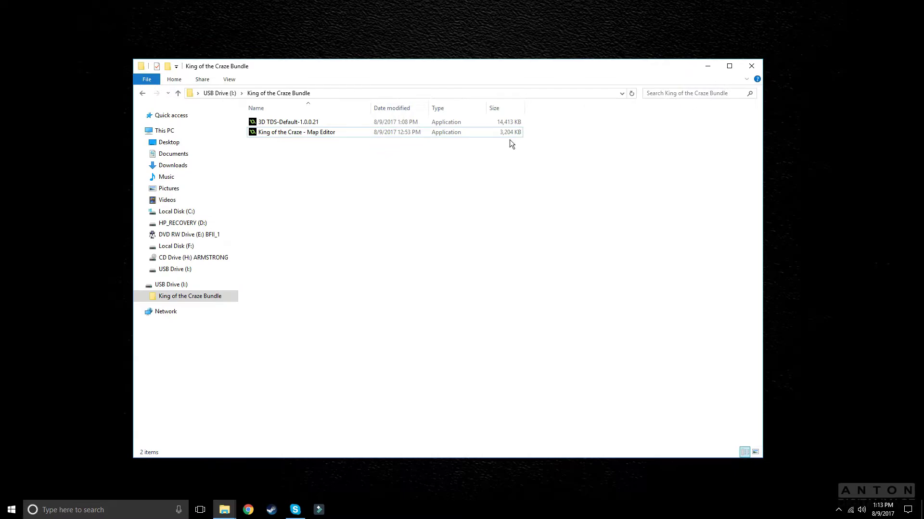
left_click(298, 133)
key("Return")
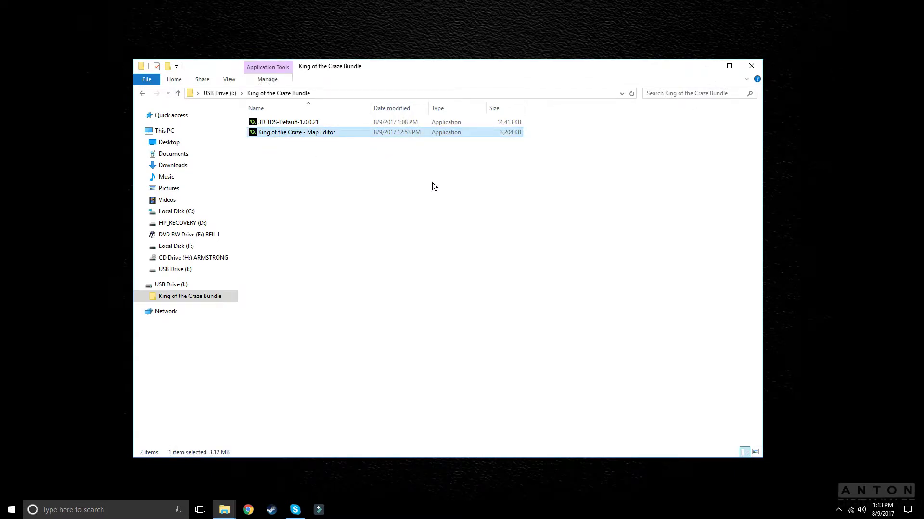
- Maximize the editor, add a blue square inside the walls and dark tiles below both gaps, then save
left_click(888, 7)
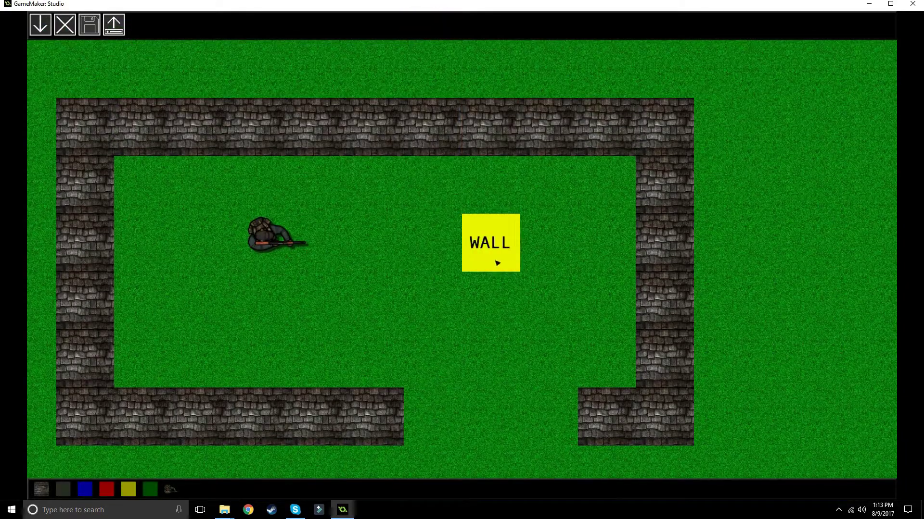
left_click(497, 263)
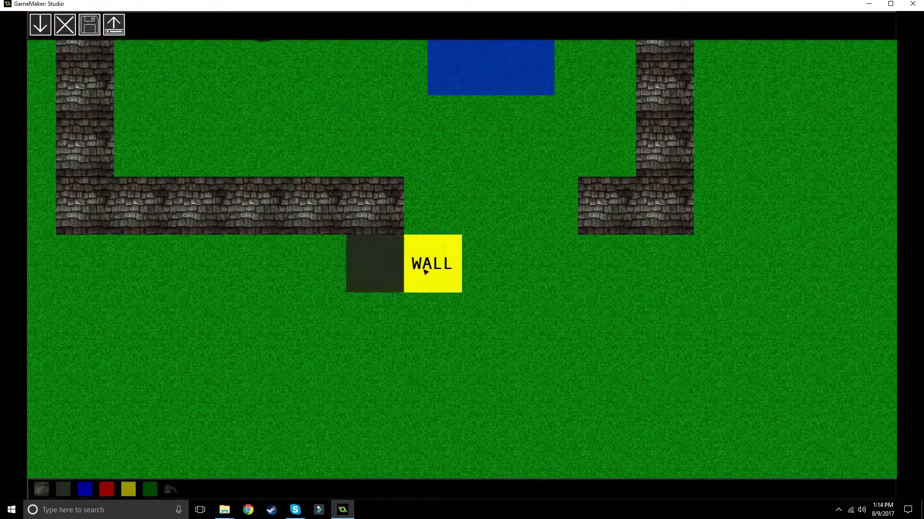
left_click(609, 269)
left_click(383, 304)
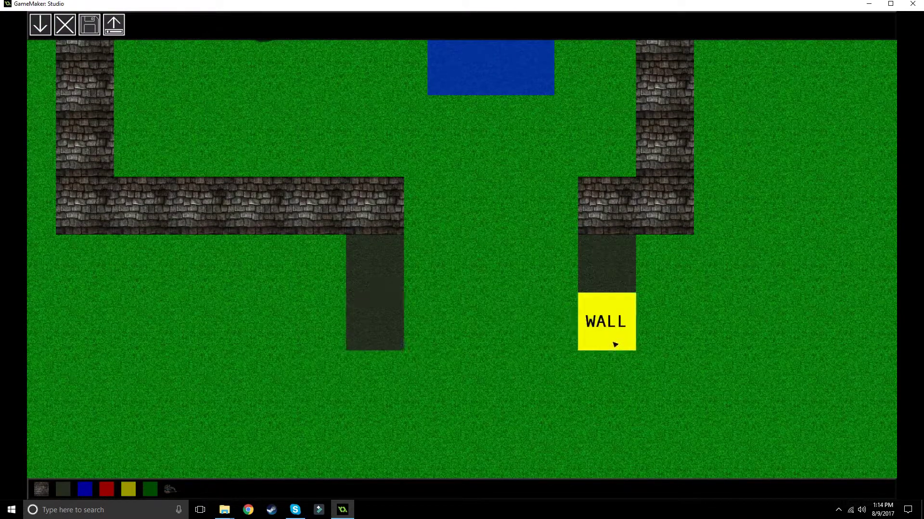
left_click(615, 344)
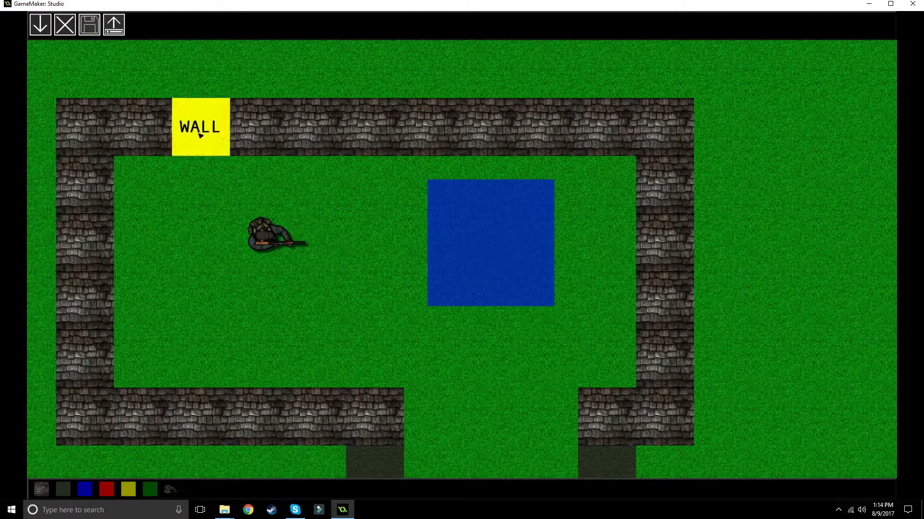
left_click(91, 30)
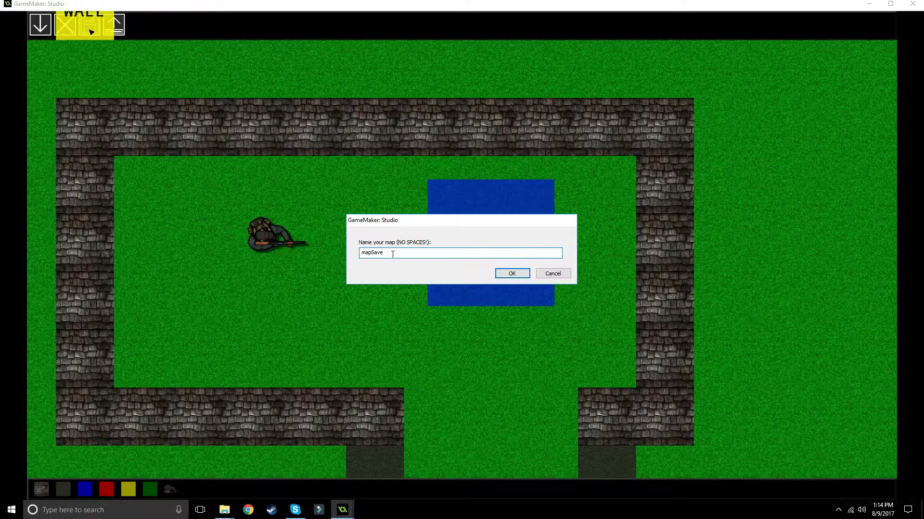
- Replace the default name mapSave with showcaseMap and confirm the 'Map has been saved!' message
left_click_drag(392, 255, 361, 253)
type("tuto")
key("BackSpace")
type("showcaseMap")
left_click_drag(437, 222, 434, 199)
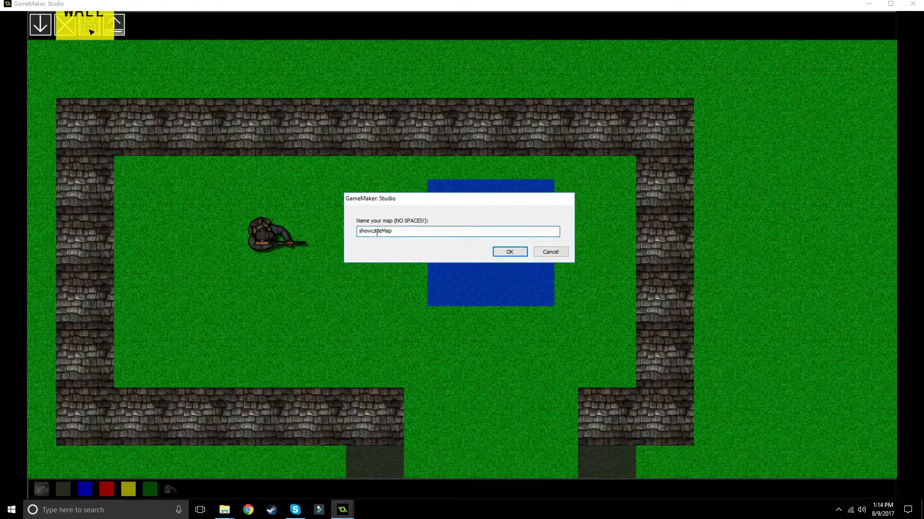
left_click(509, 252)
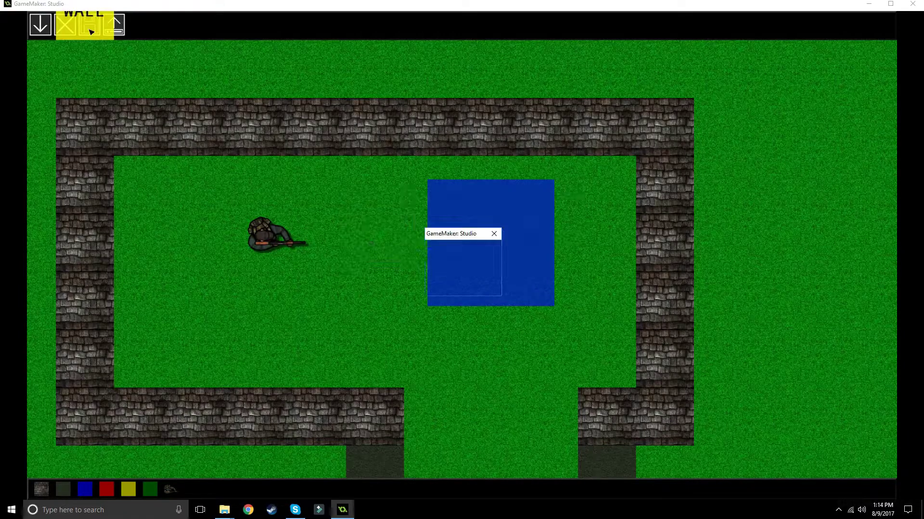
left_click(472, 284)
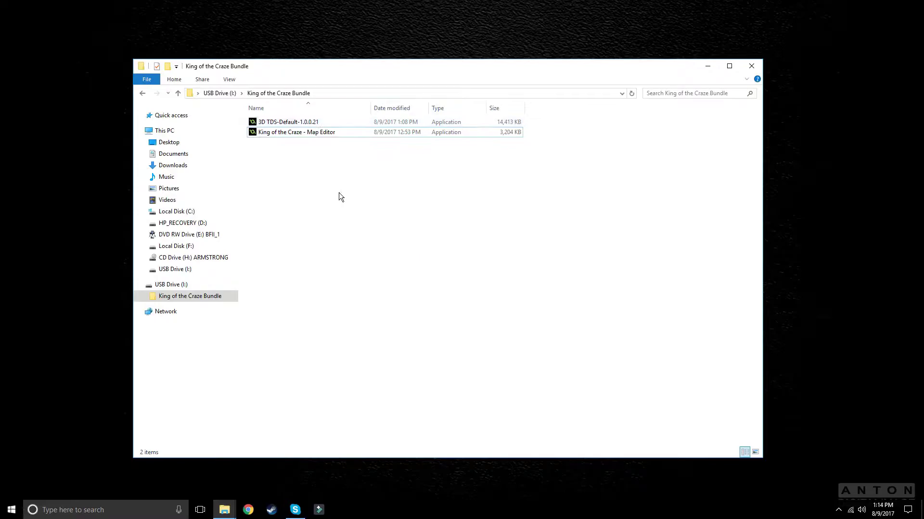
- Copy showcaseMap.json from the _3D_TDS__Map_Editor folder in Local
mouse_move(224, 509)
left_click(264, 480)
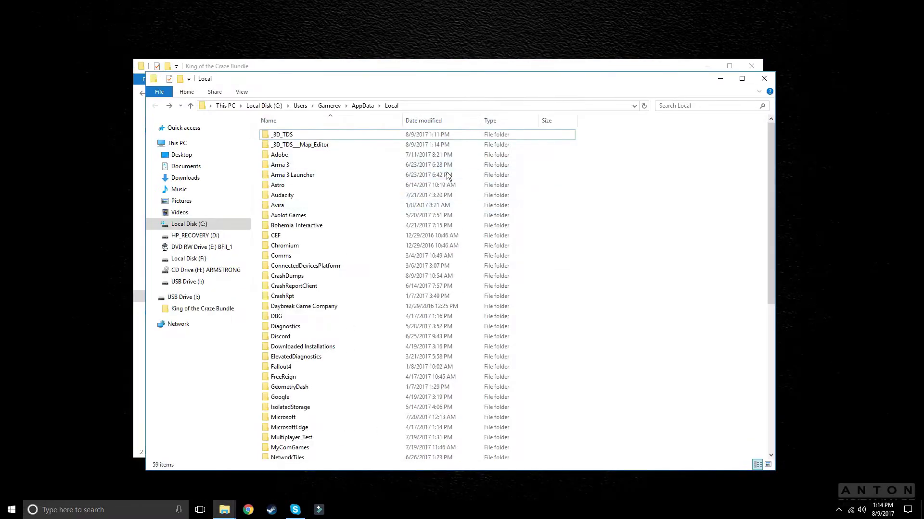
right_click(612, 189)
left_click(610, 224)
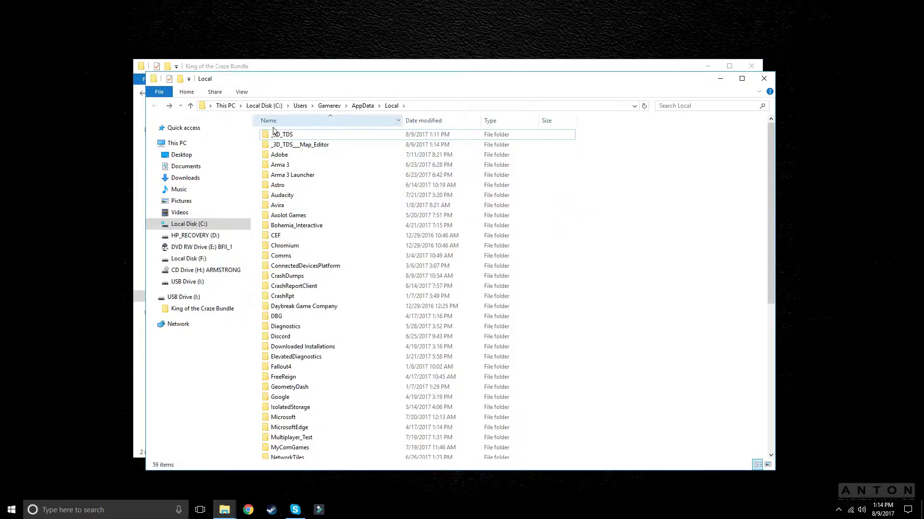
left_click(320, 145)
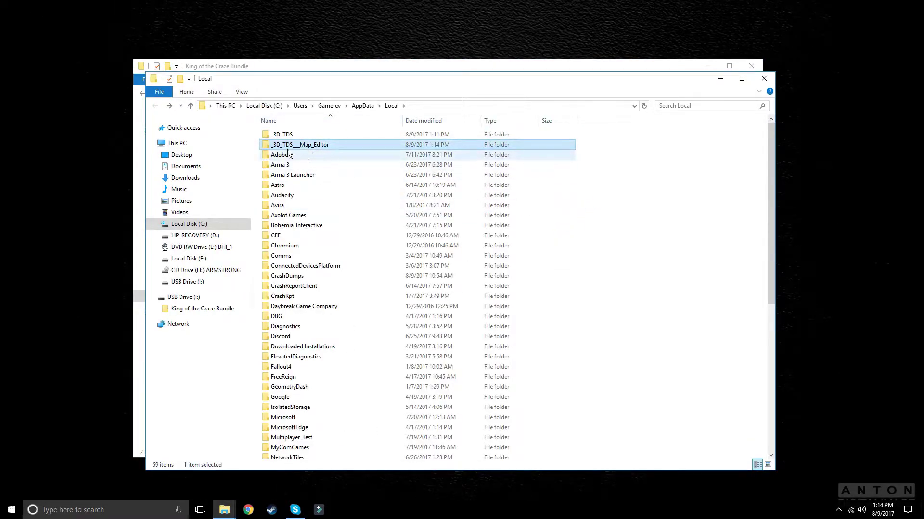
double_click(316, 146)
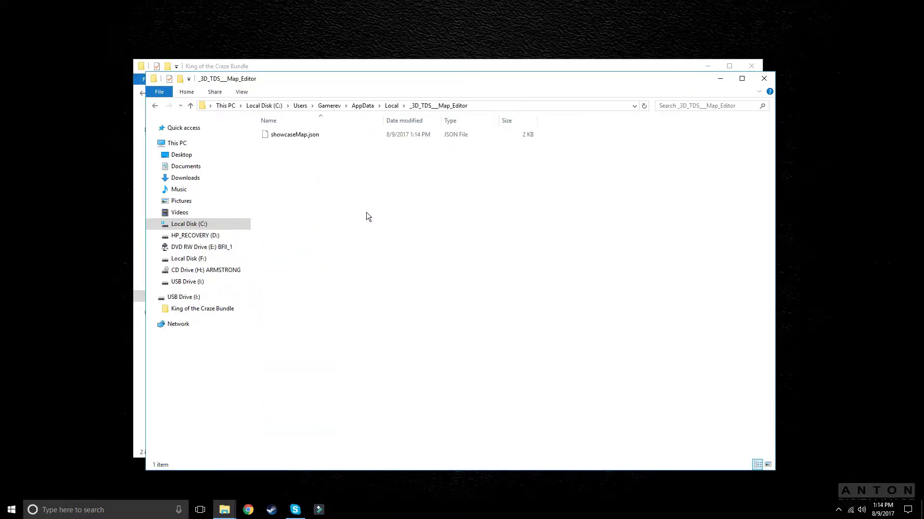
left_click(294, 135)
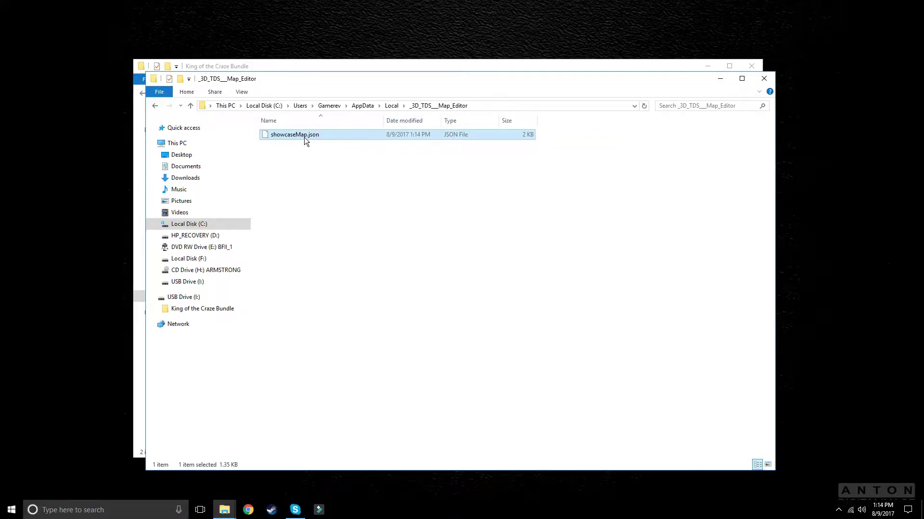
right_click(304, 137)
left_click(337, 317)
- Paste showcaseMap.json into the game's _3D_TDS folder
left_click(337, 317)
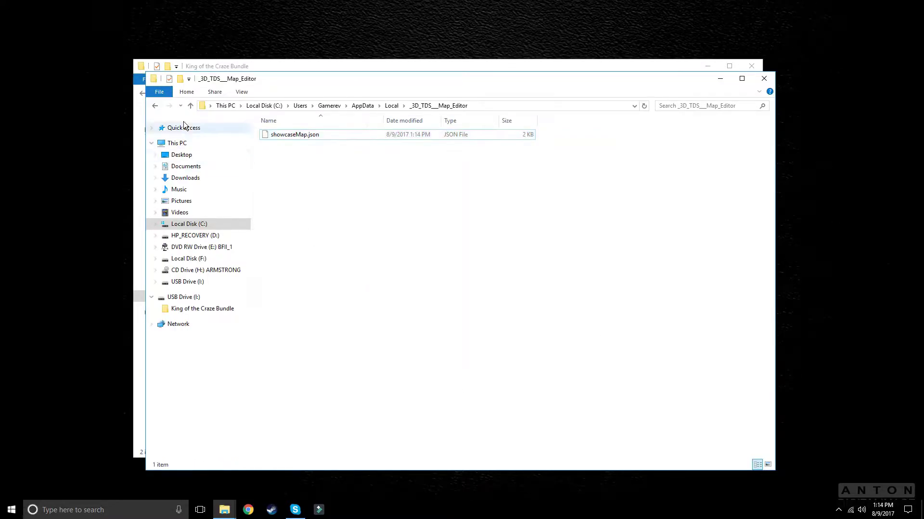
left_click(154, 106)
double_click(302, 135)
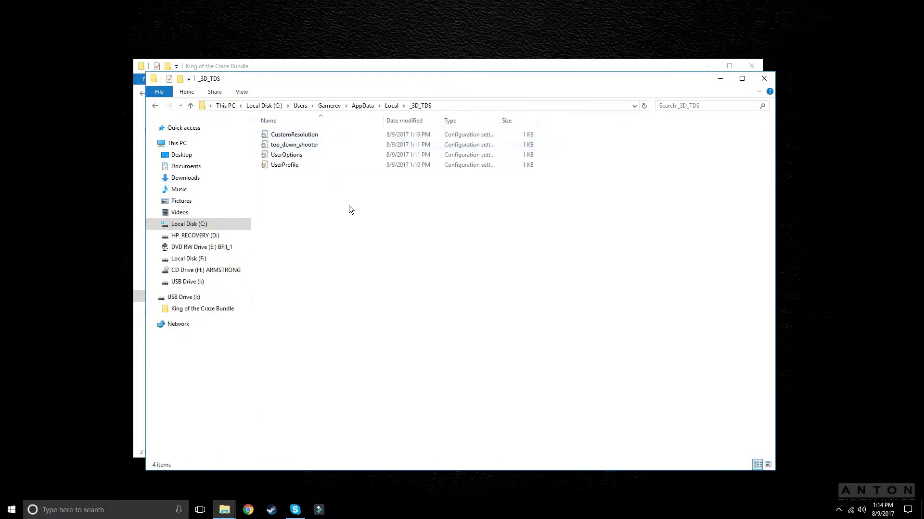
left_click(155, 106)
double_click(299, 136)
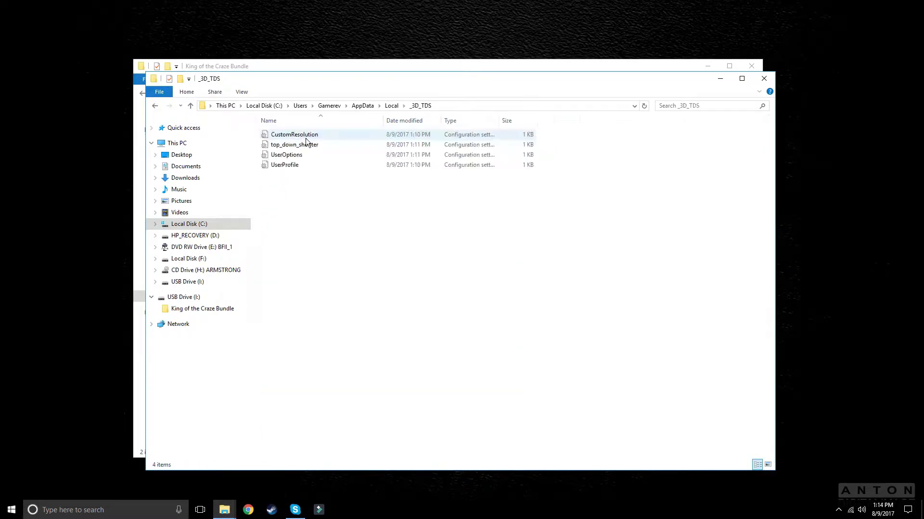
right_click(317, 210)
left_click(343, 277)
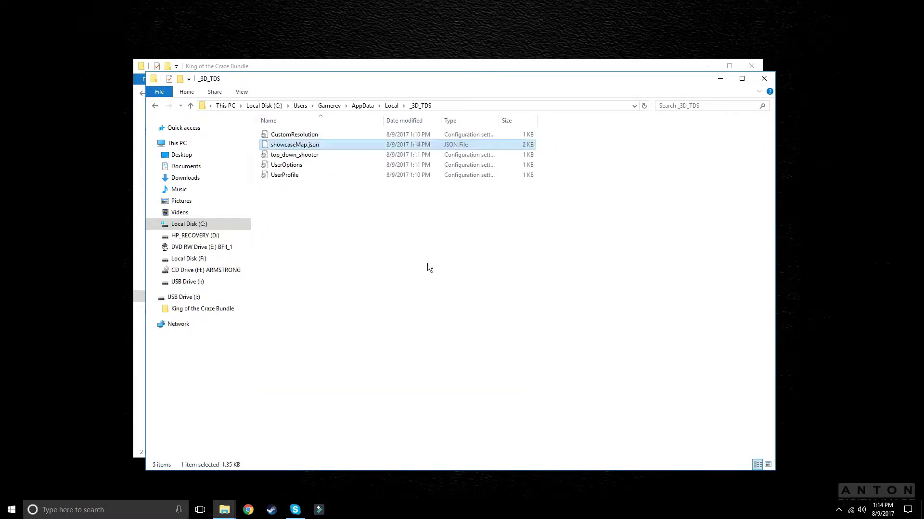
- Run 3D TDS-Default, pass the early-access warning, and start typing showcaseMap at the load-map prompt
left_click(763, 79)
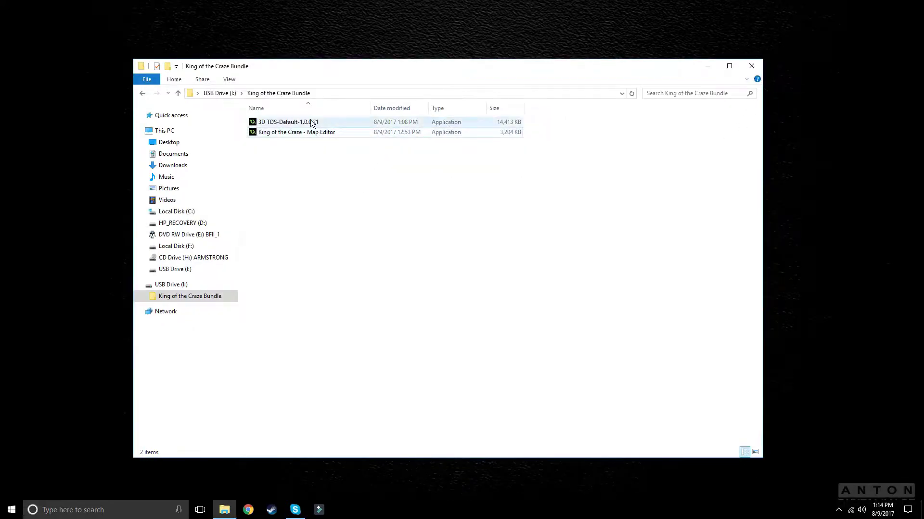
left_click(310, 122)
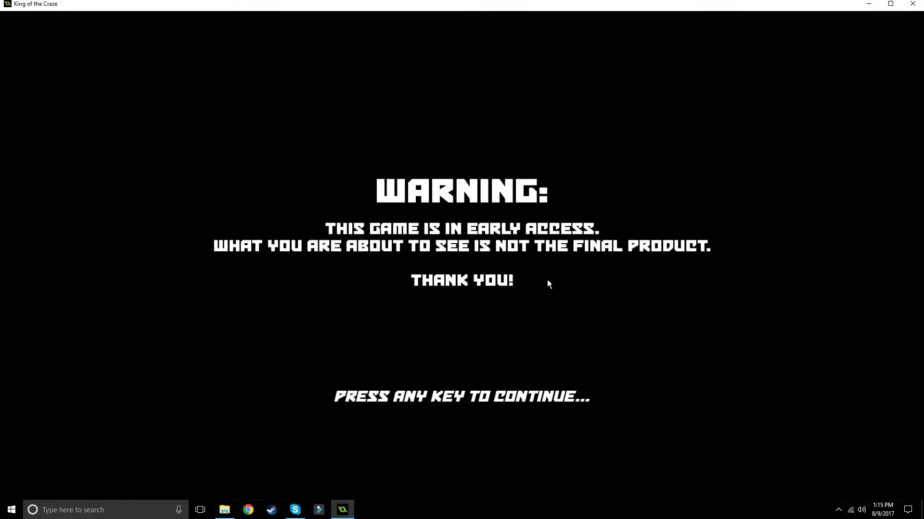
key("space")
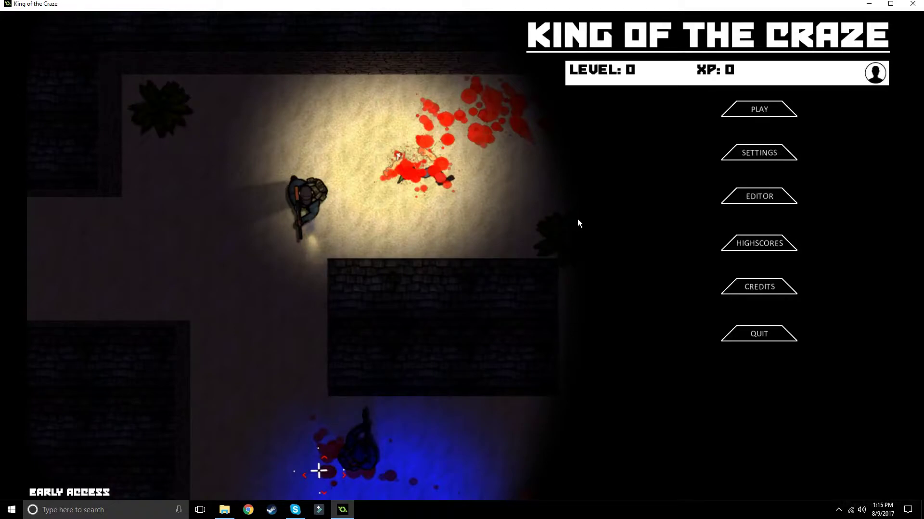
key("l")
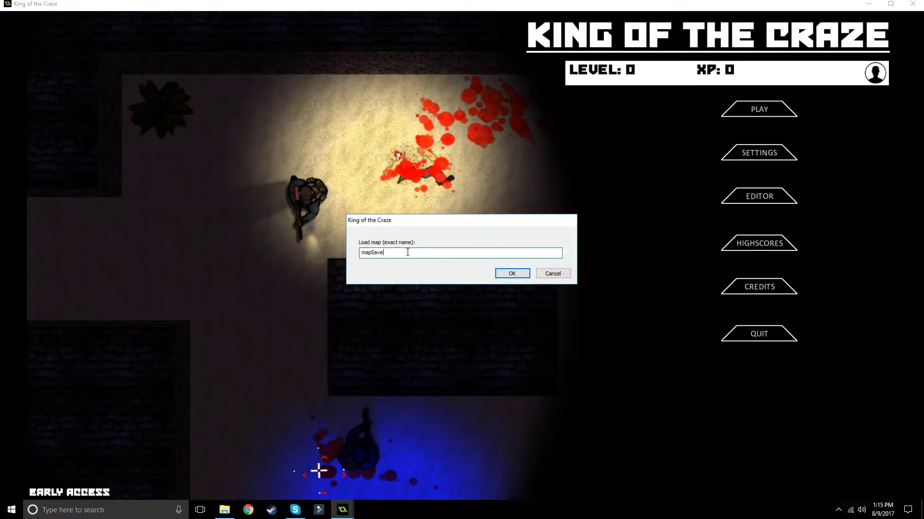
left_click_drag(403, 221, 399, 211)
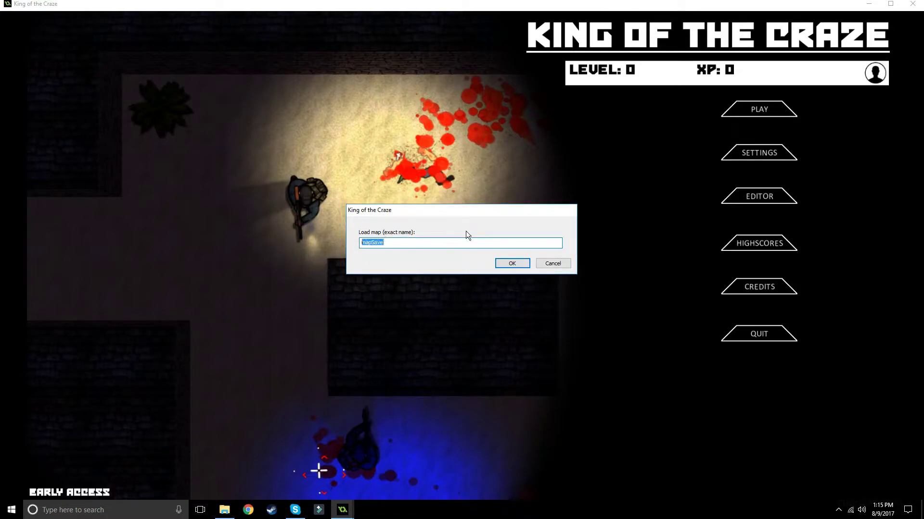
type("showcaseMap")
- Load showcaseMap and walk the player out of the first room, along the corridor, up through a gap
key("Return")
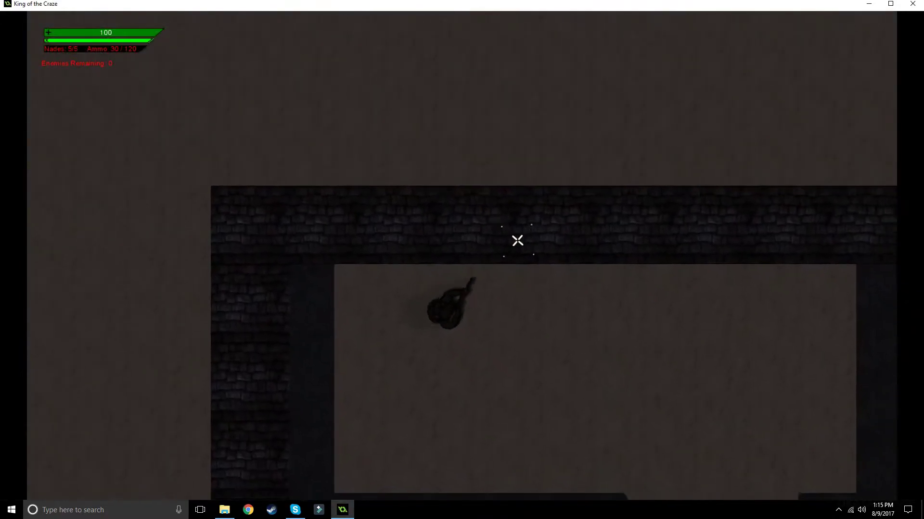
key("s")
key("d")
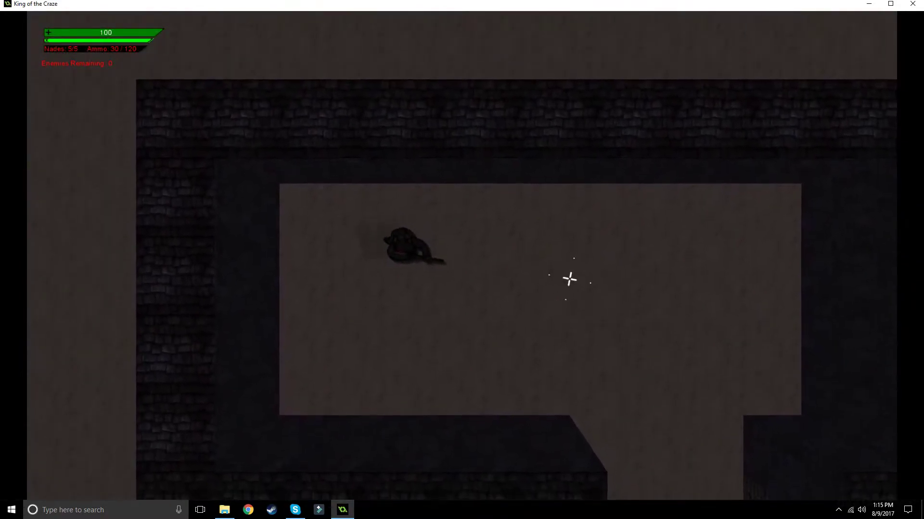
key("s")
key("d")
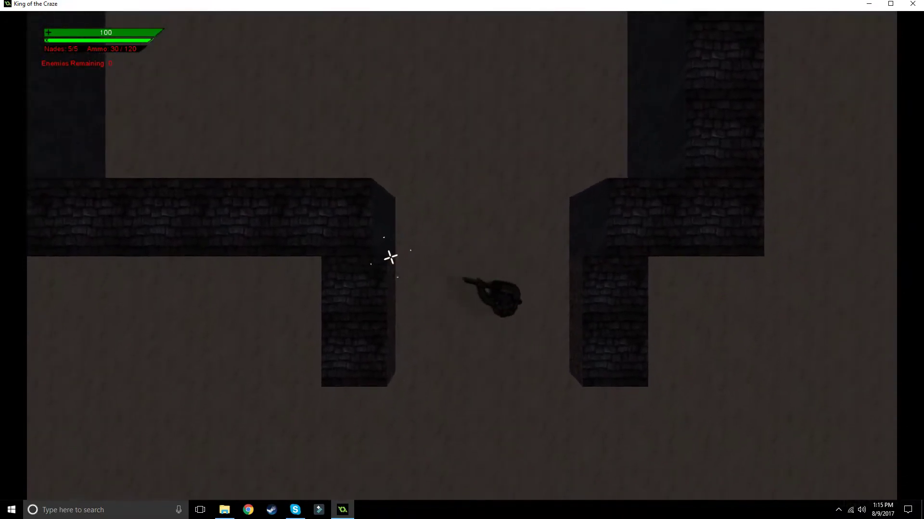
key("s")
key("w")
key("d")
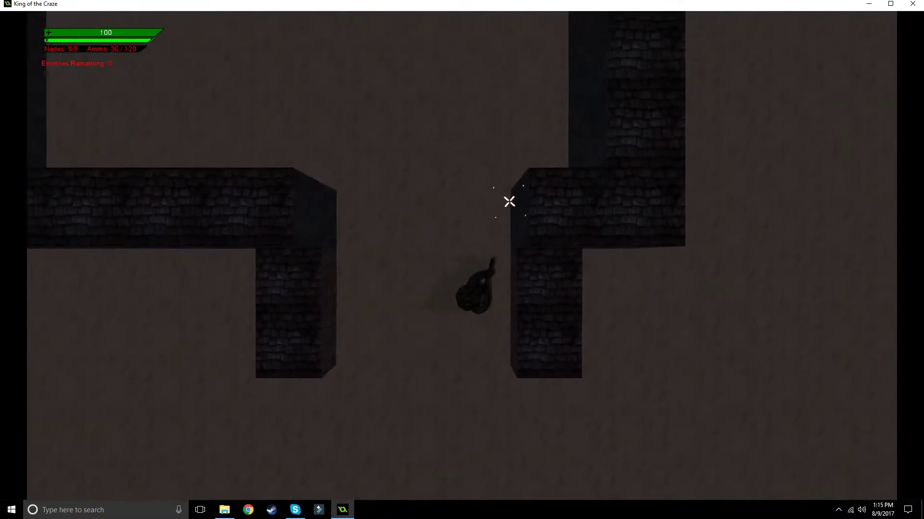
key("d")
key("s")
key("a")
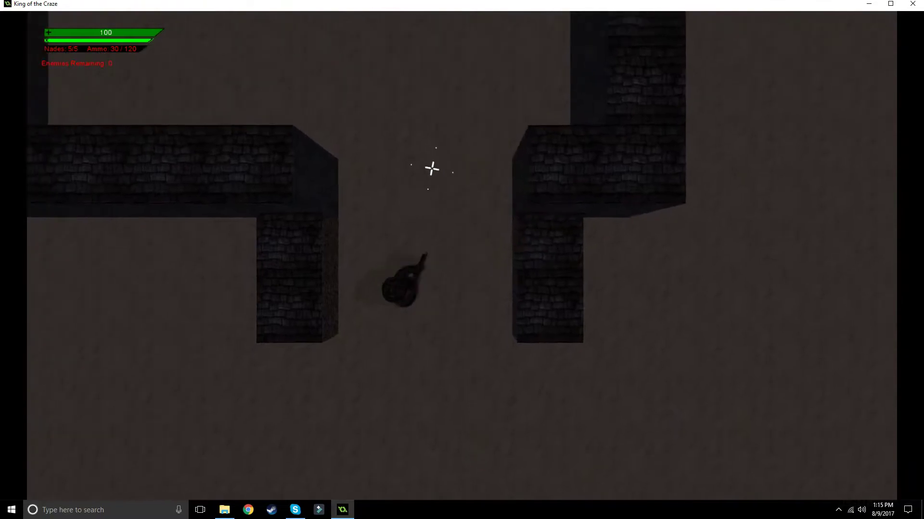
key("w")
- Fire bursts around the larger room while strafing, reloading and switching weapons
left_click(579, 135)
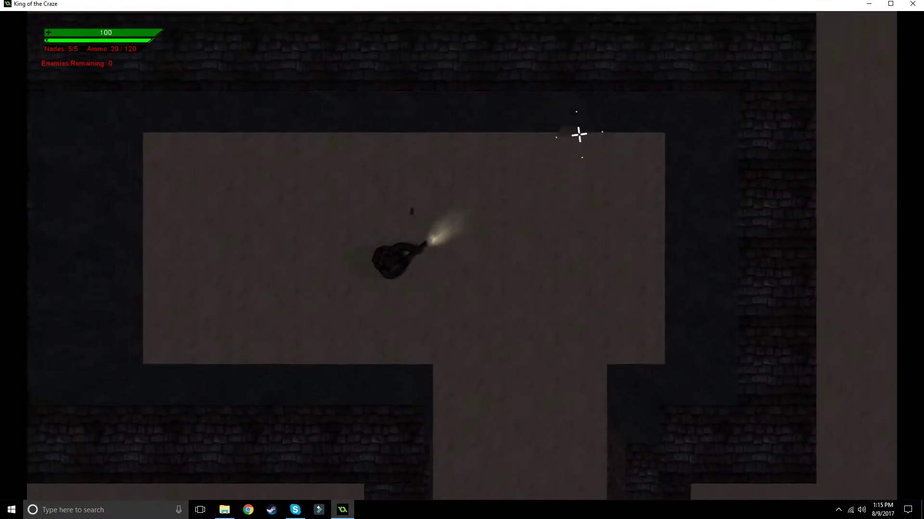
left_click_drag(579, 135, 657, 270)
key("a")
key("s")
key("r")
key("w")
key("d")
key("a")
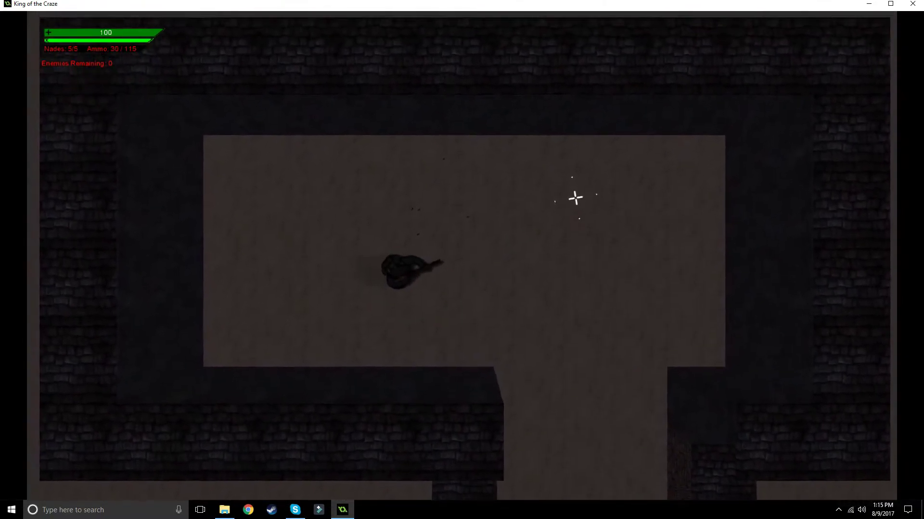
left_click(575, 198)
key("r")
mouse_move(576, 212)
left_mouse_down()
mouse_move(557, 172)
mouse_move(560, 192)
left_mouse_up()
key("r")
key("a")
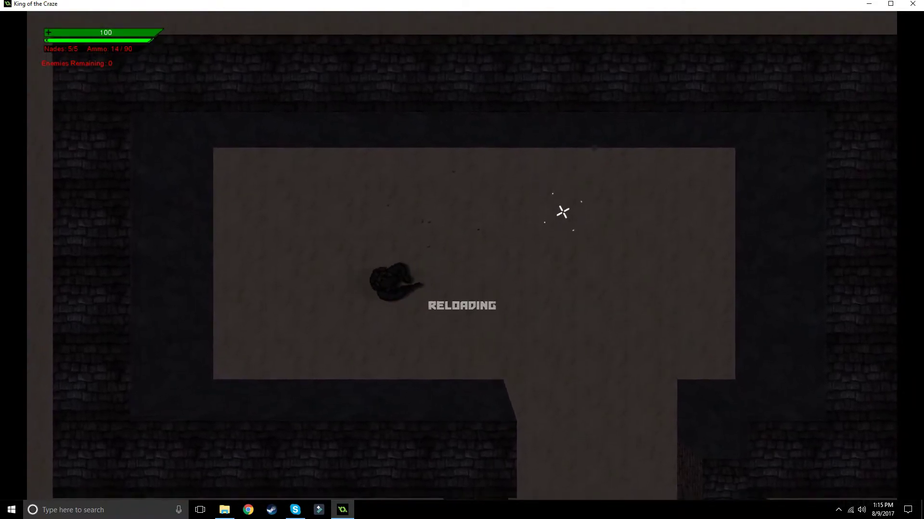
key("d")
key("2")
- Walk around the larger room, then down the corridor into the room below
key("a")
key("s")
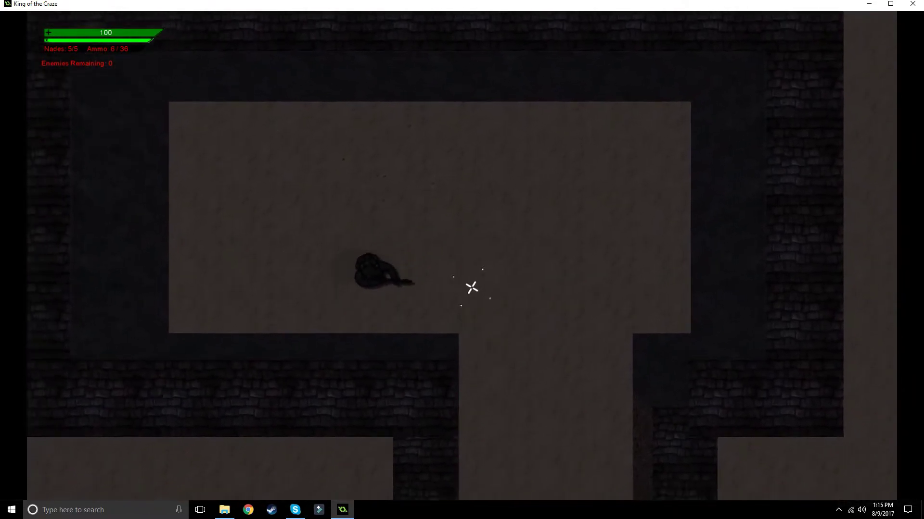
key("a")
key("w")
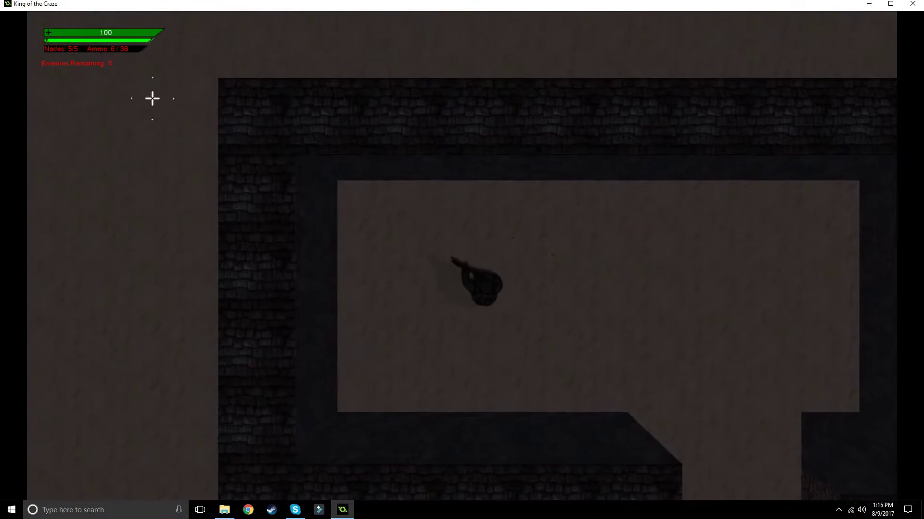
key("a")
key("w")
key("d")
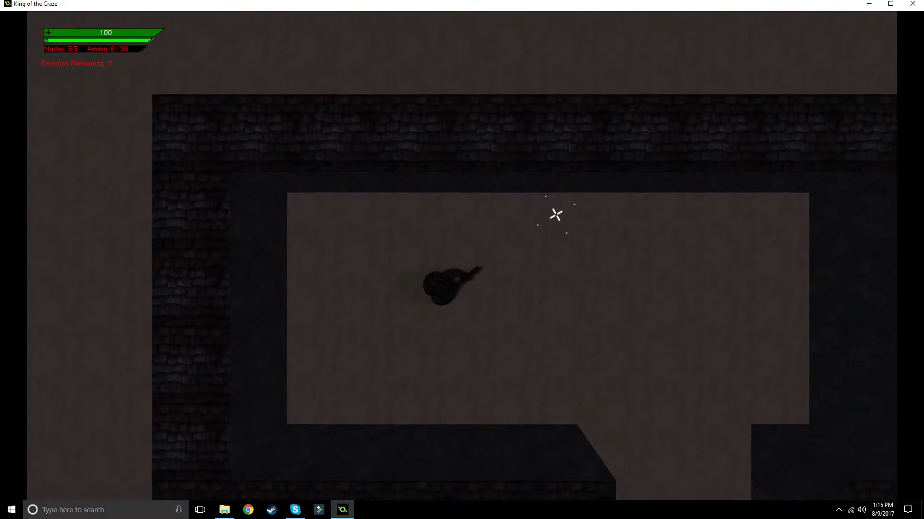
key("d")
key("s")
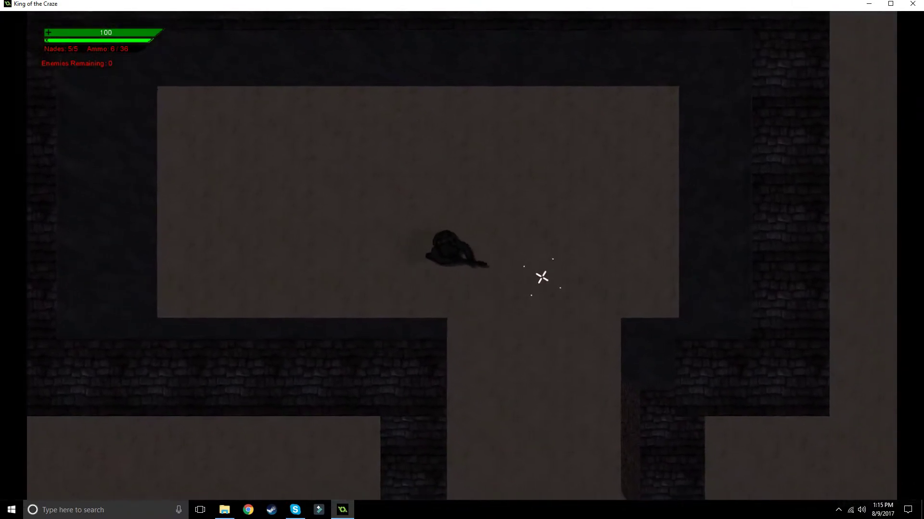
key("d")
key("s")
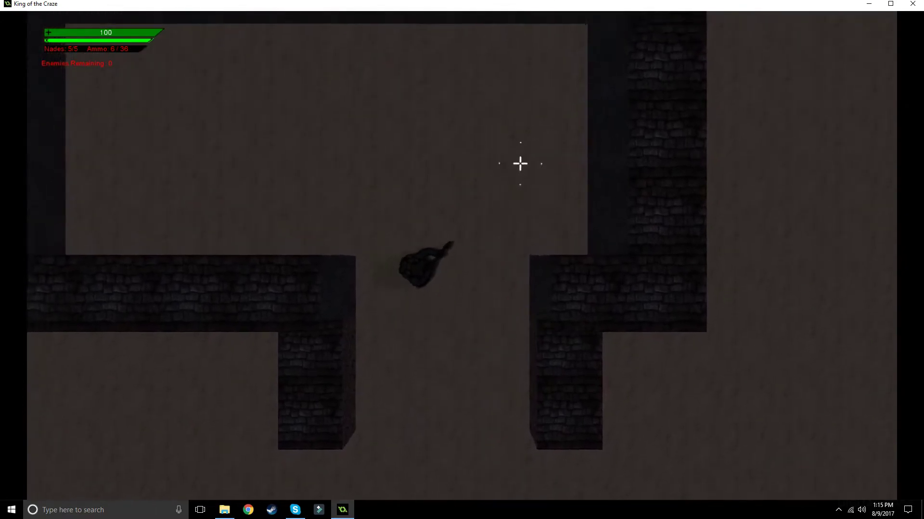
key("s")
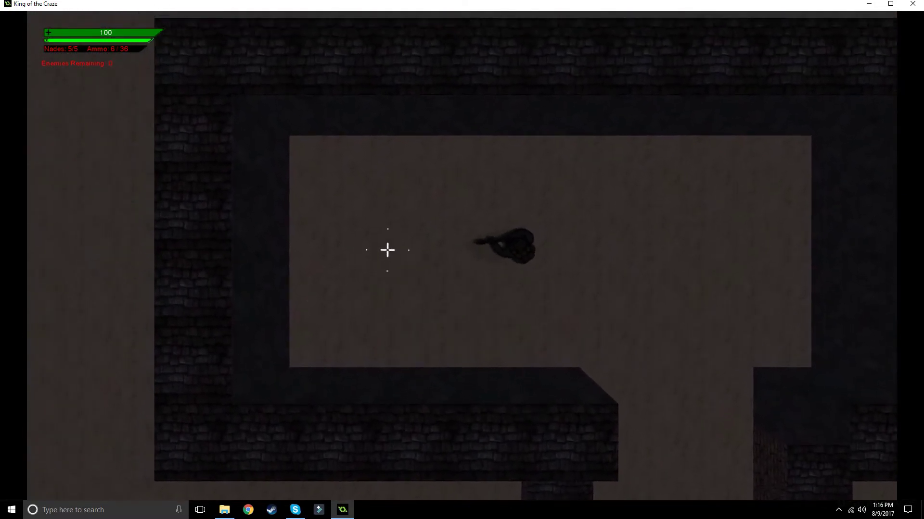
- Cross the lower room corner to corner, dip into the corridor and come back up
key("a")
key("s")
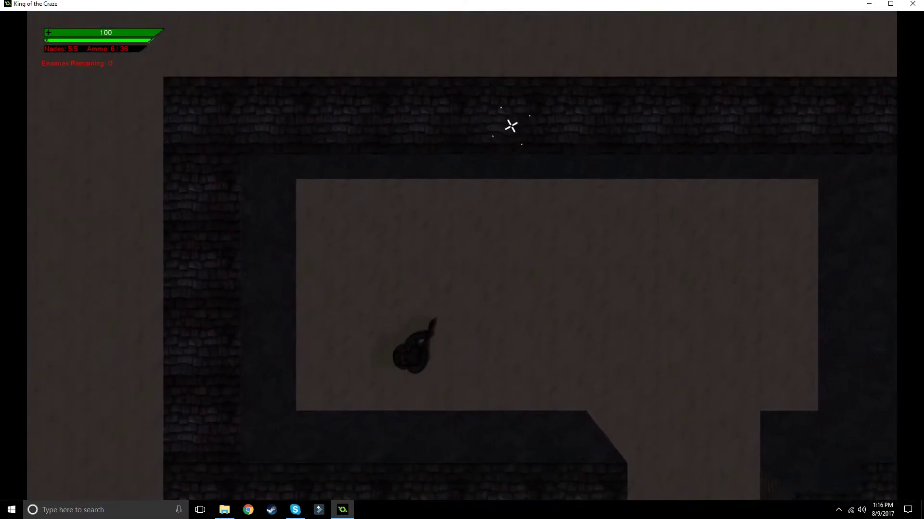
key("w")
key("a")
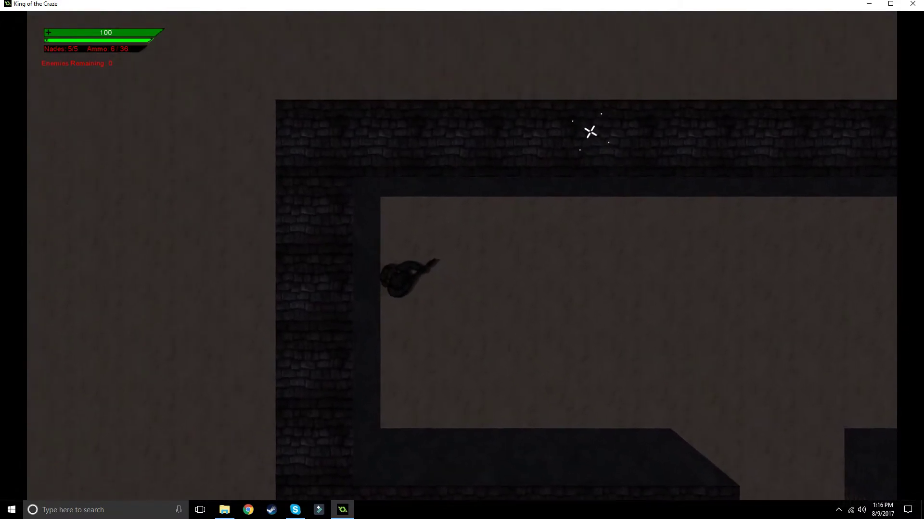
key("s")
key("d")
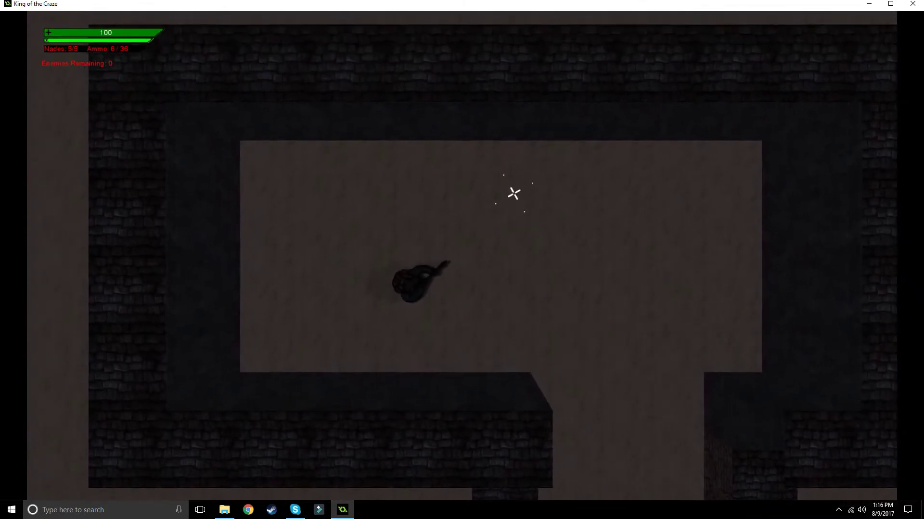
key("s")
key("d")
key("d")
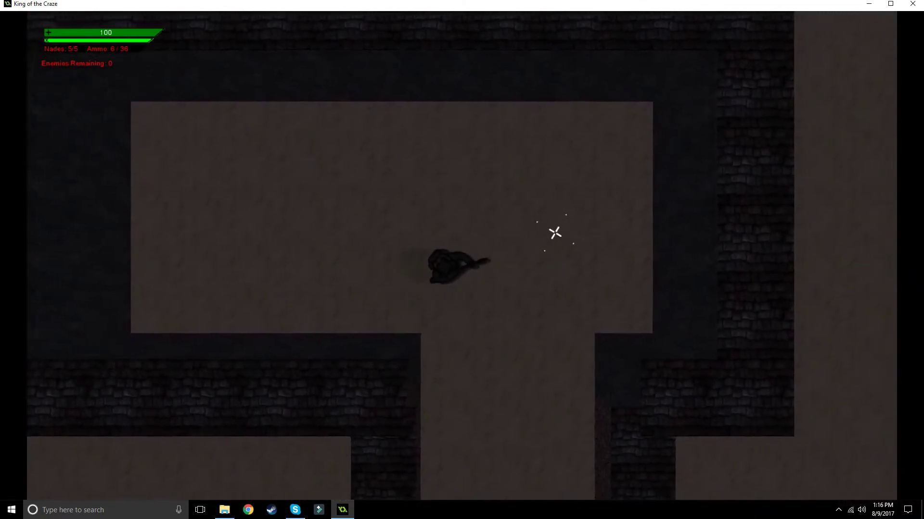
key("s")
key("s")
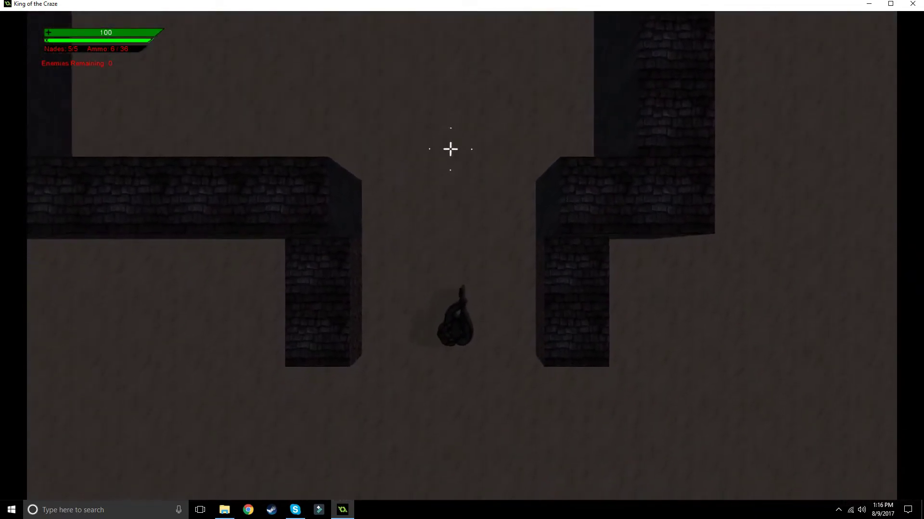
key("w")
key("a")
key("w")
key("a")
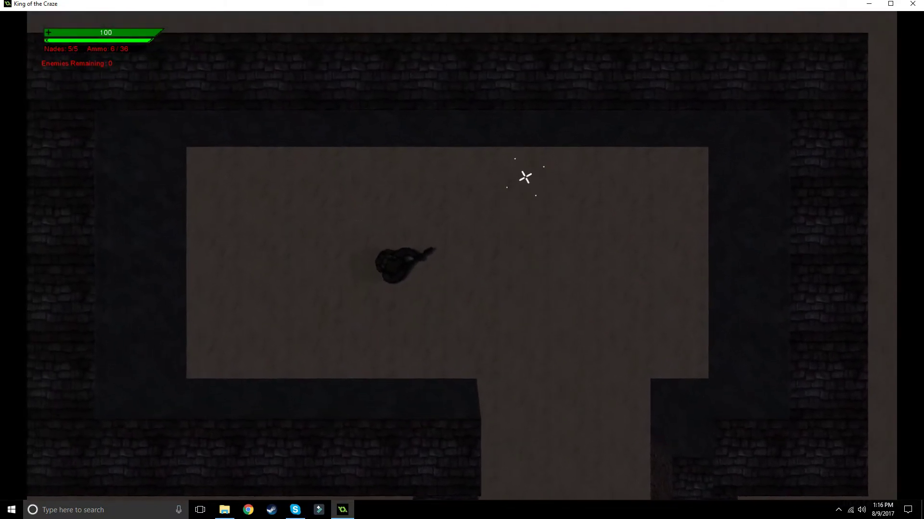
- Circle the player around inside the lower room in every direction
key("s")
key("d")
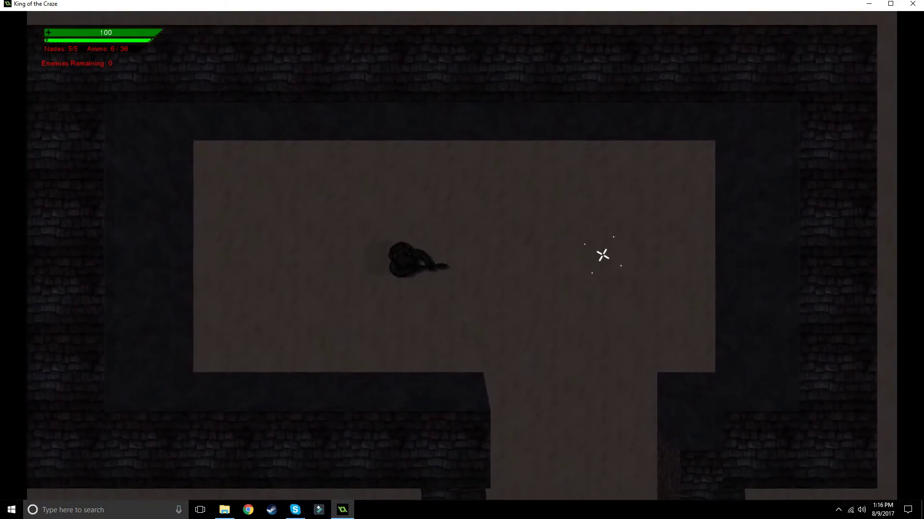
key("w")
key("a")
key("w")
key("a")
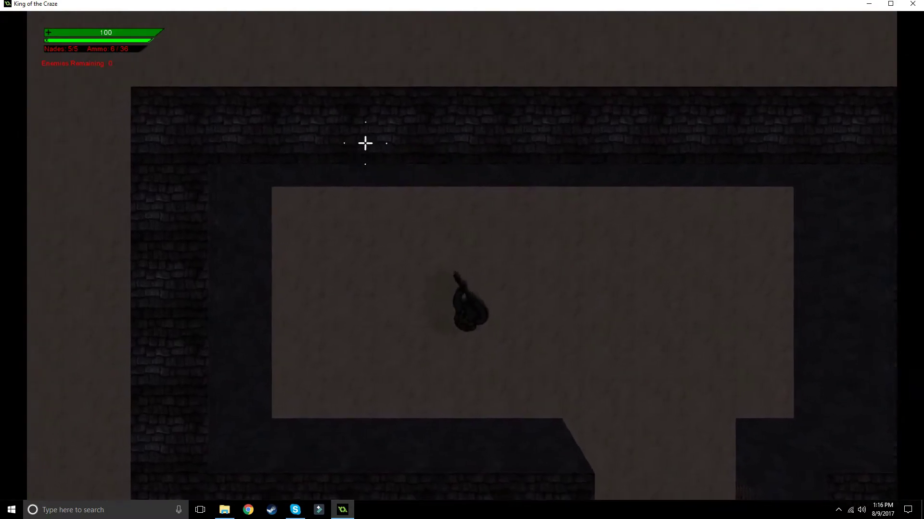
key("d")
key("s")
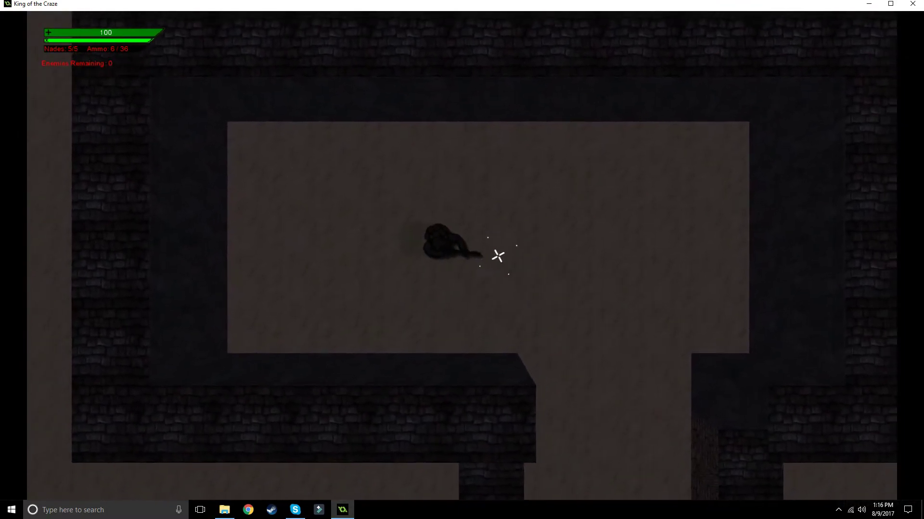
key("a")
key("w")
key("d")
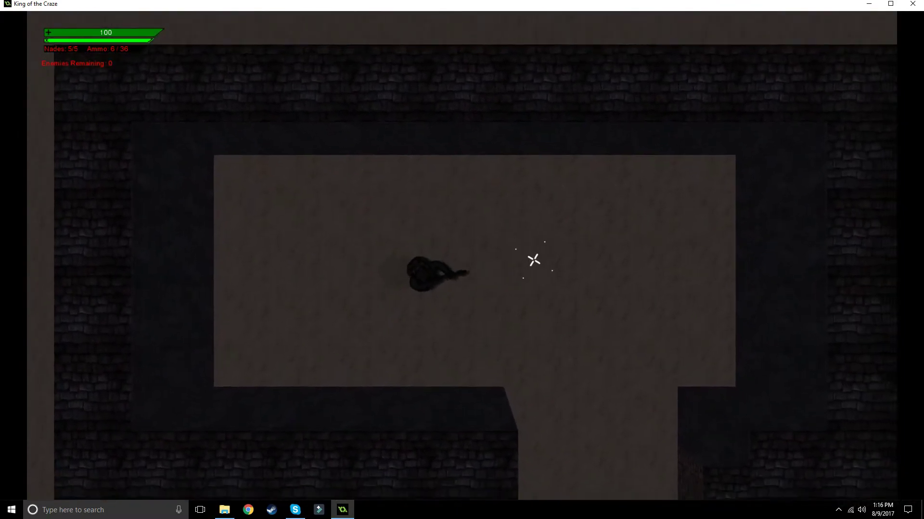
key("s")
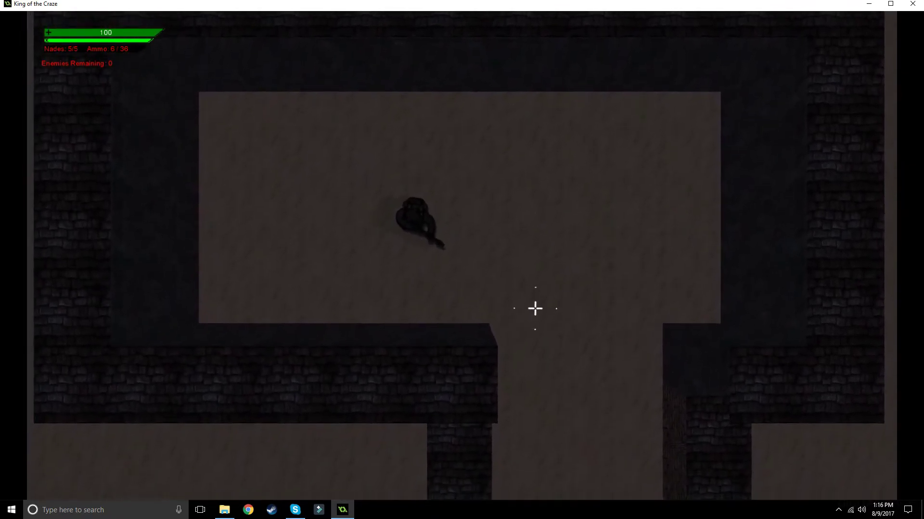
key("w")
- Fire one shot, walk into the corridor and back, then step up into the gap
left_click(554, 238)
key("s")
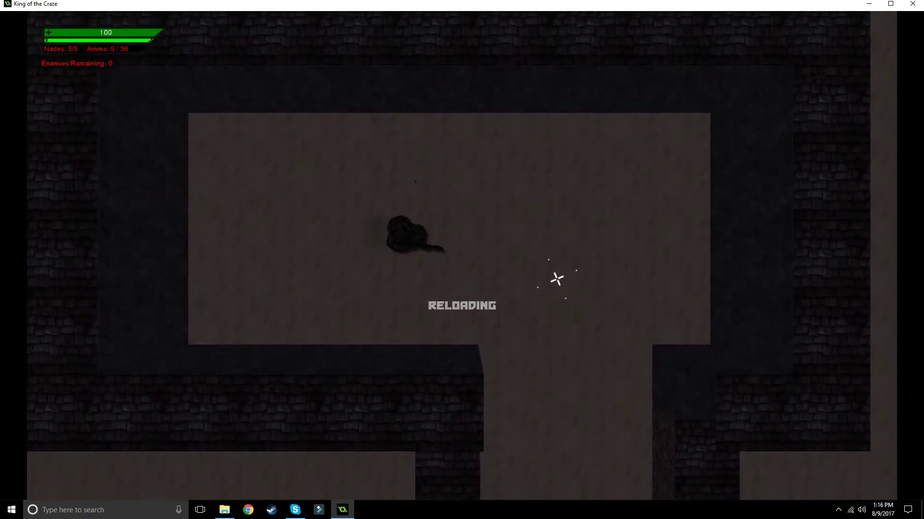
key("w")
key("d")
key("s")
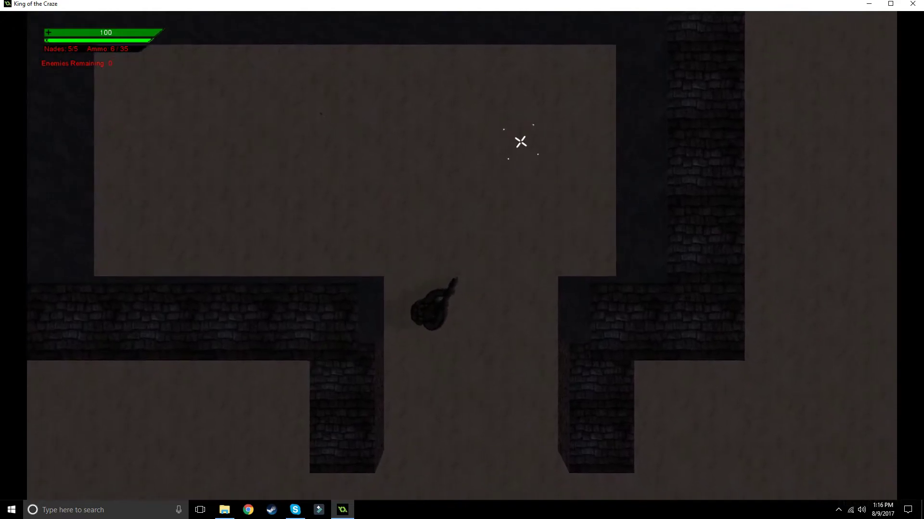
key("w")
key("a")
key("s")
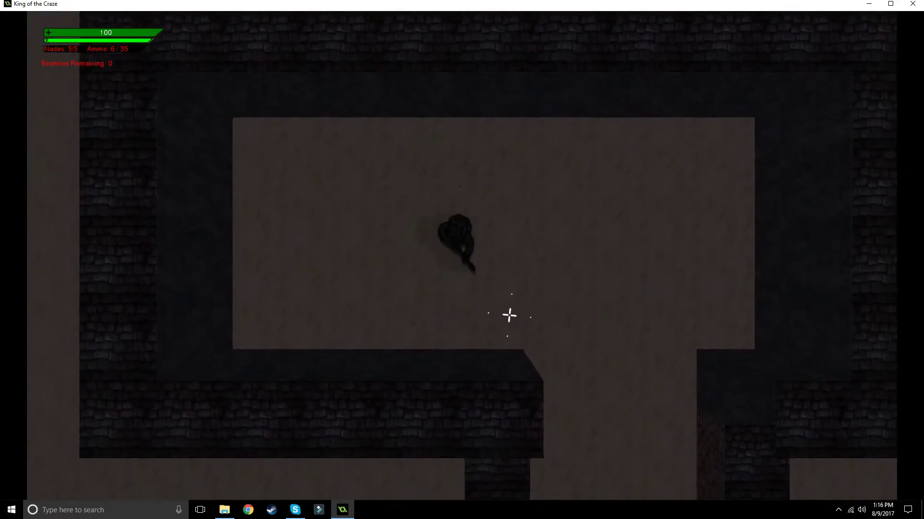
key("w")
key("s")
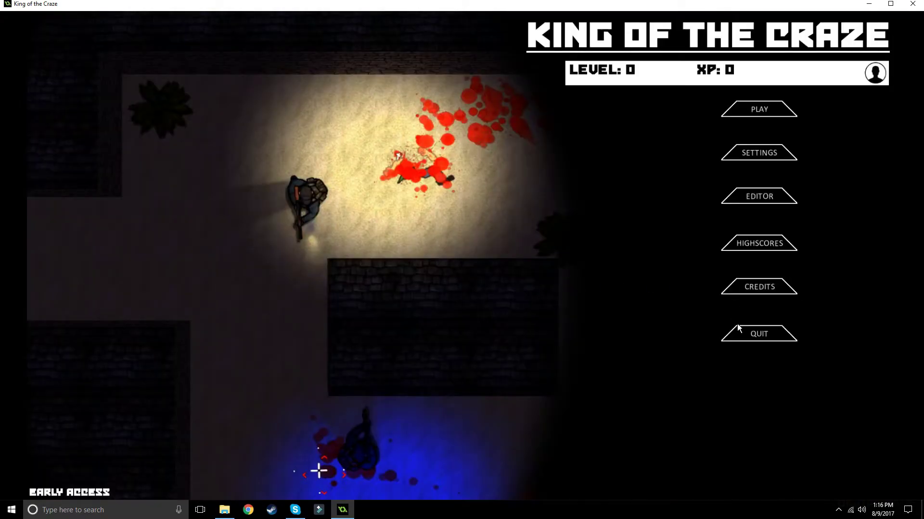
- Quit the game, paste showcaseMap.json into the King of the Craze Bundle folder, and deselect it
left_click(755, 333)
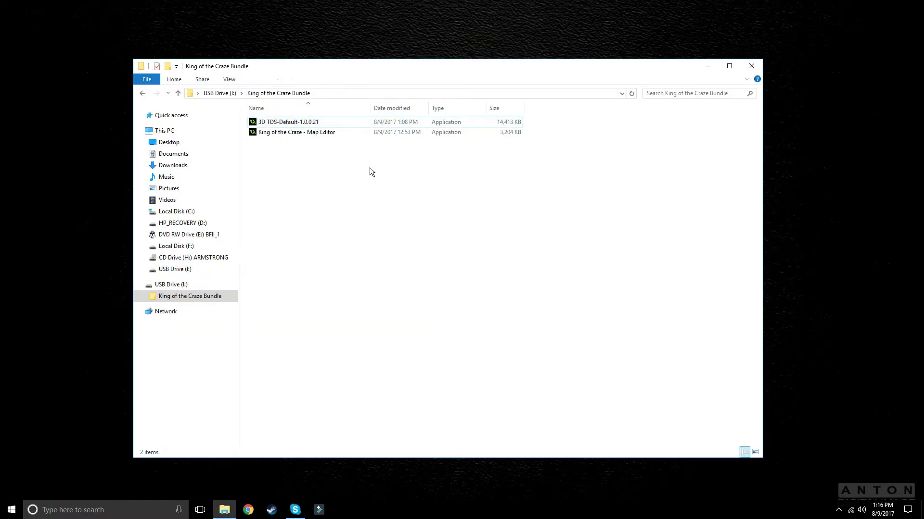
left_click_drag(330, 142, 307, 166)
right_click(307, 165)
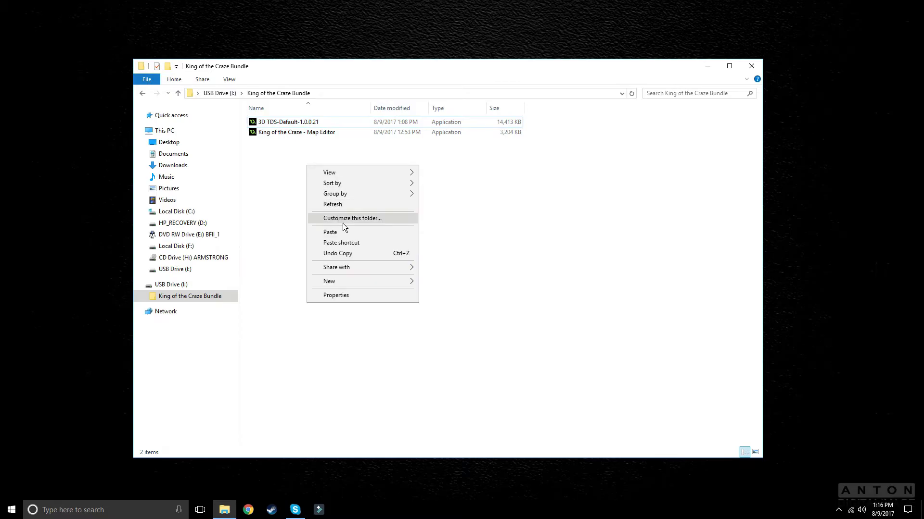
left_click(346, 233)
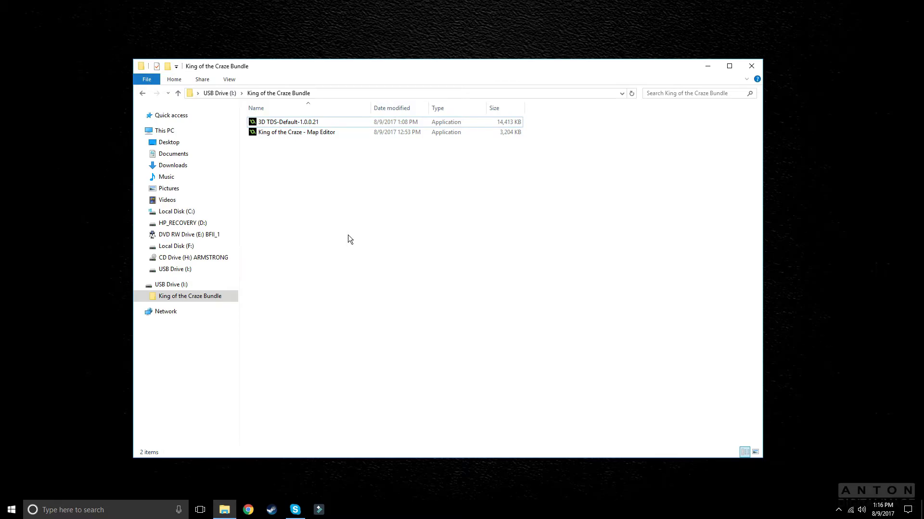
left_click(391, 219)
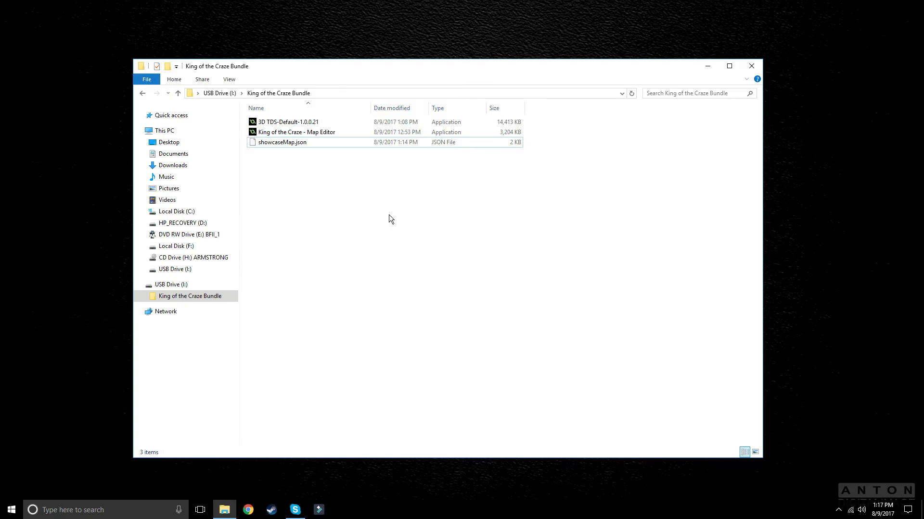
left_click(327, 133)
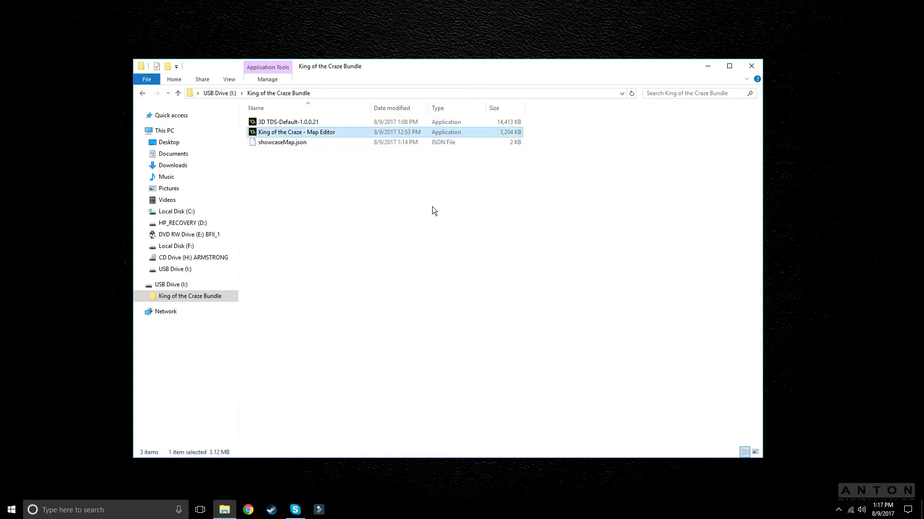
key("Return")
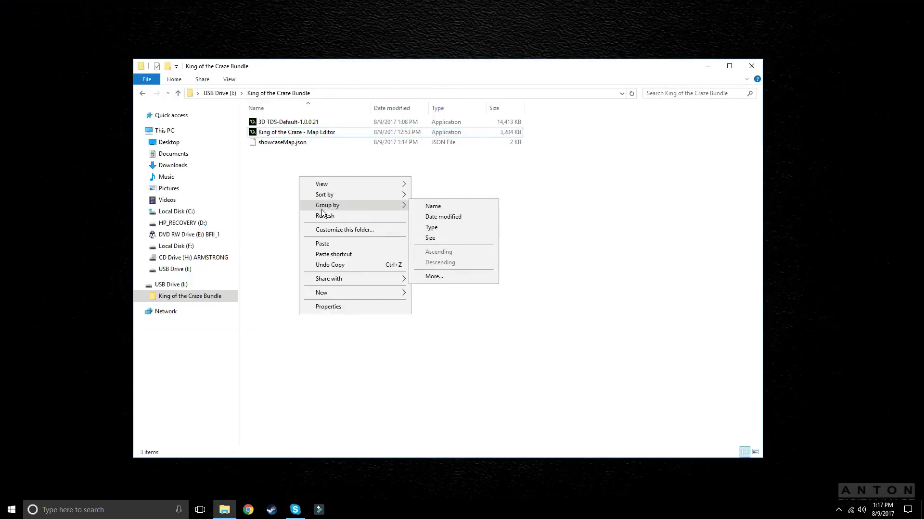
left_click(326, 218)
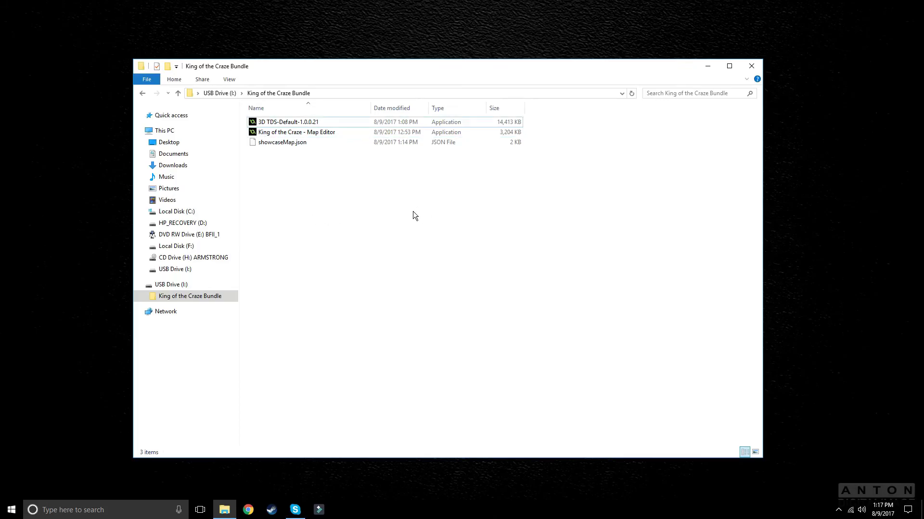